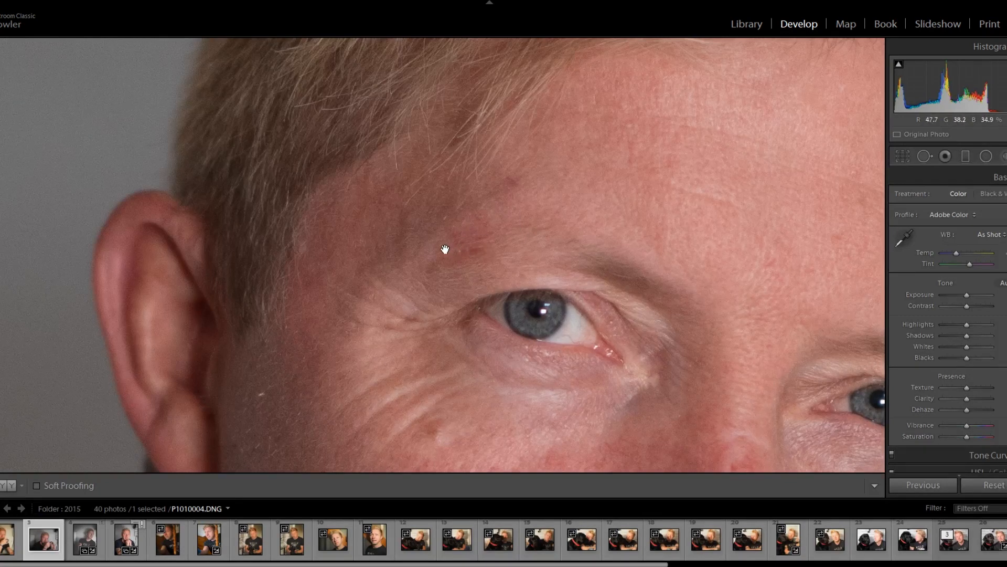
# - Examine the skin up close across the cheeks, nose, eyes and forehead of the portrait for blotches and uneven tone
pyautogui.moveTo(585, 254); pyautogui.dragTo(734, 105)
pyautogui.moveTo(486, 285); pyautogui.dragTo(513, 182)
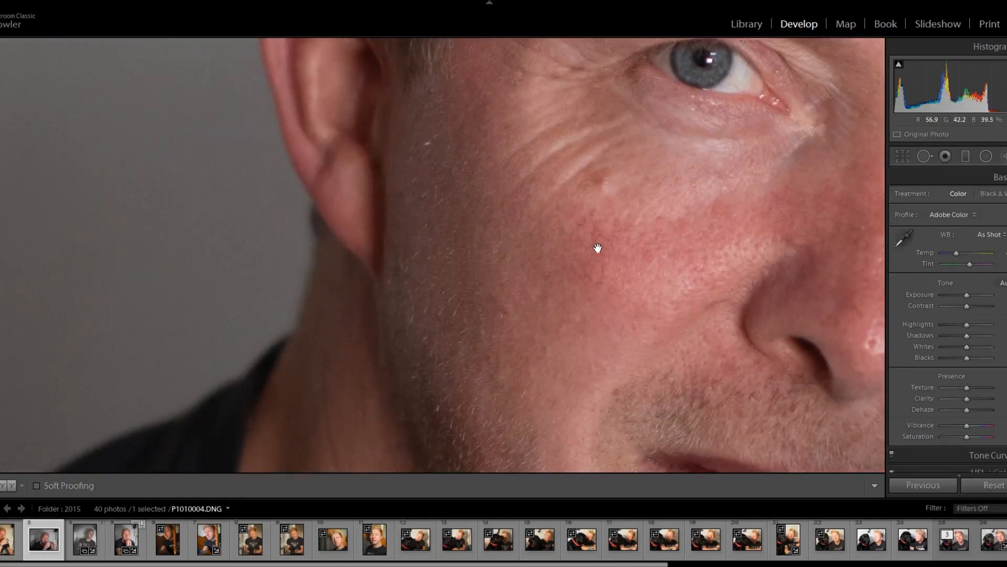
pyautogui.moveTo(598, 248); pyautogui.dragTo(471, 282)
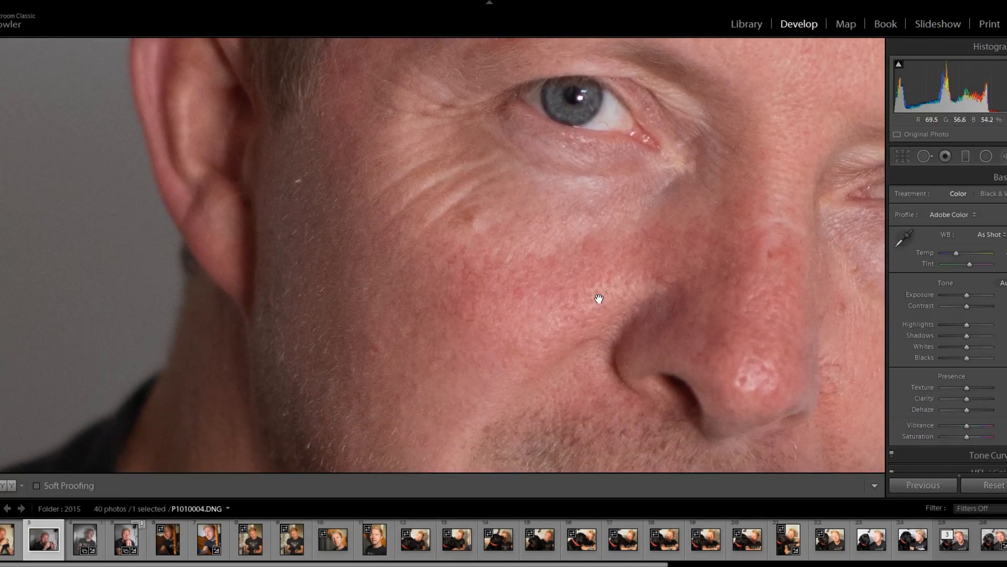
pyautogui.moveTo(633, 290); pyautogui.dragTo(503, 258)
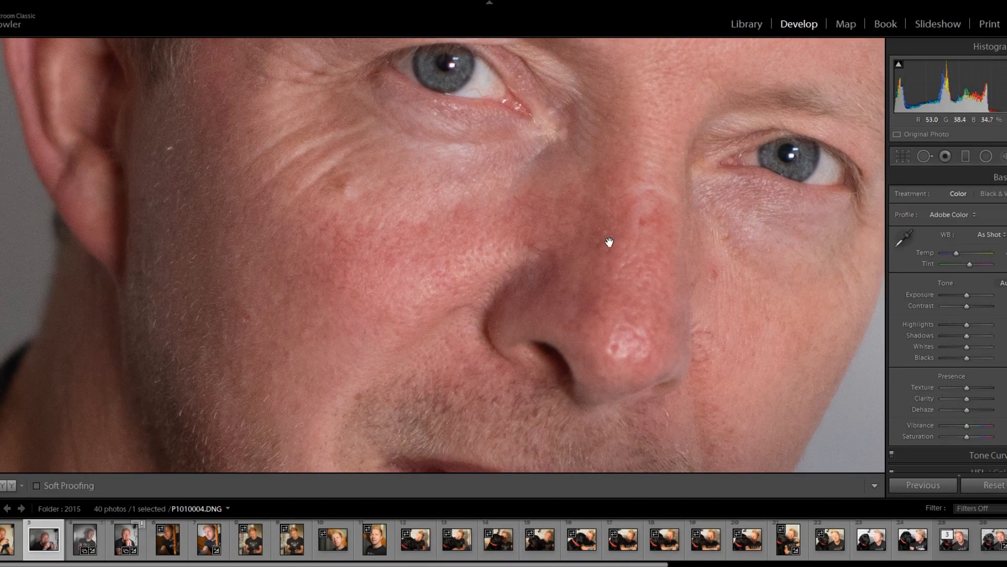
pyautogui.moveTo(647, 305); pyautogui.dragTo(521, 231)
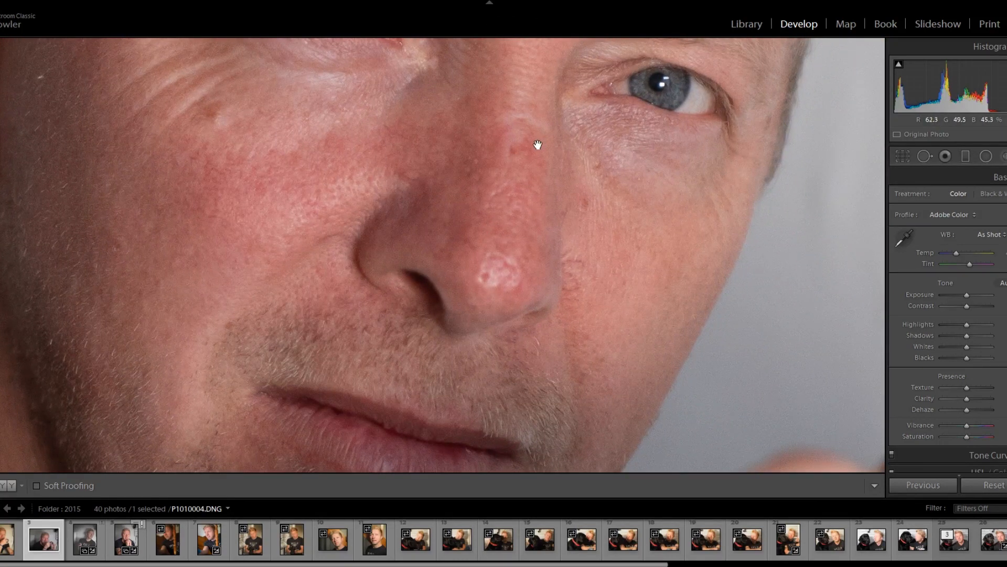
pyautogui.moveTo(531, 236); pyautogui.dragTo(338, 378)
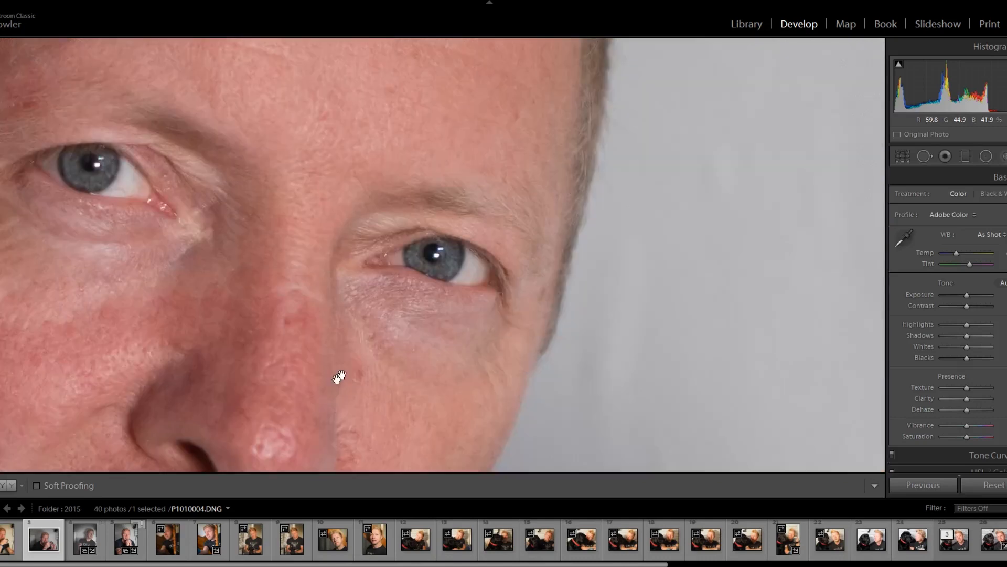
pyautogui.moveTo(436, 115); pyautogui.dragTo(585, 279)
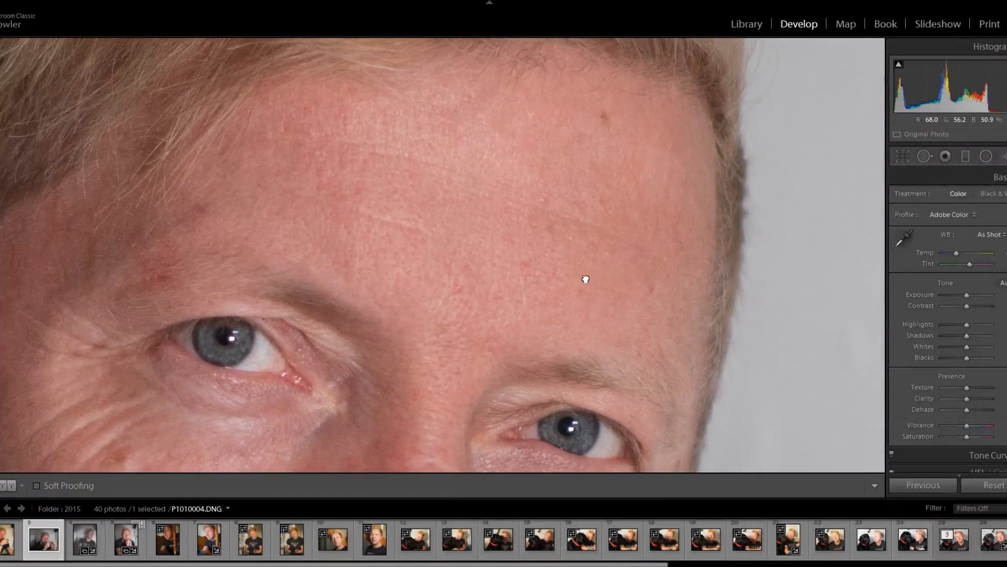
pyautogui.moveTo(505, 279); pyautogui.dragTo(643, 76)
pyautogui.click(581, 206)
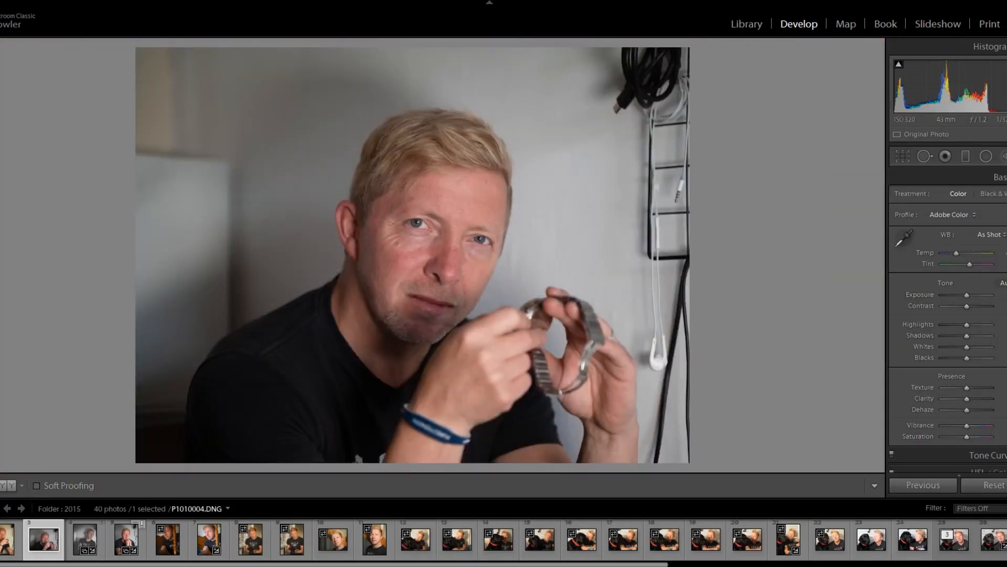
# - Send the portrait P1010004.DNG from Lightroom Classic to Photoshop for editing
pyautogui.rightClick(443, 229)
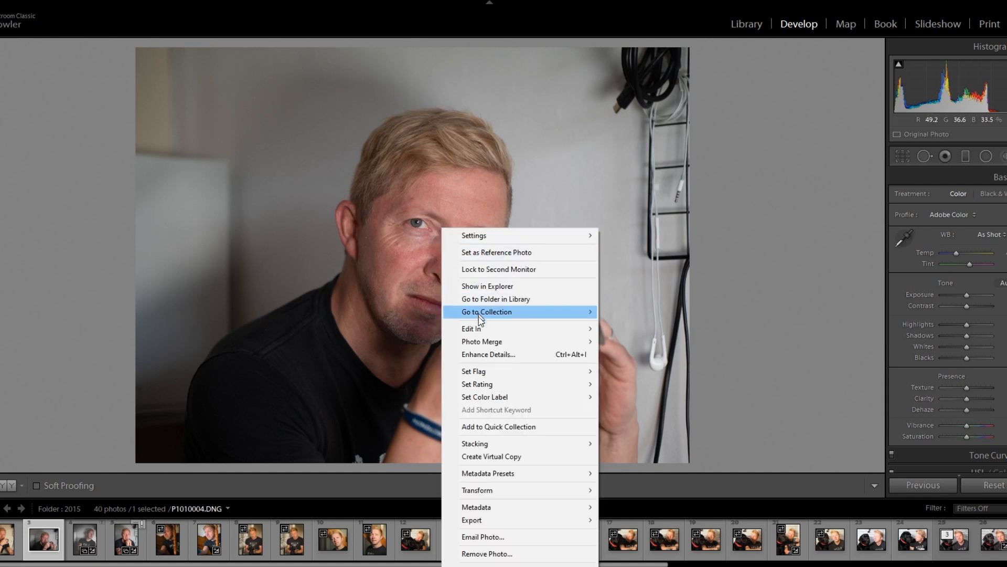
pyautogui.moveTo(480, 330)
pyautogui.click(632, 344)
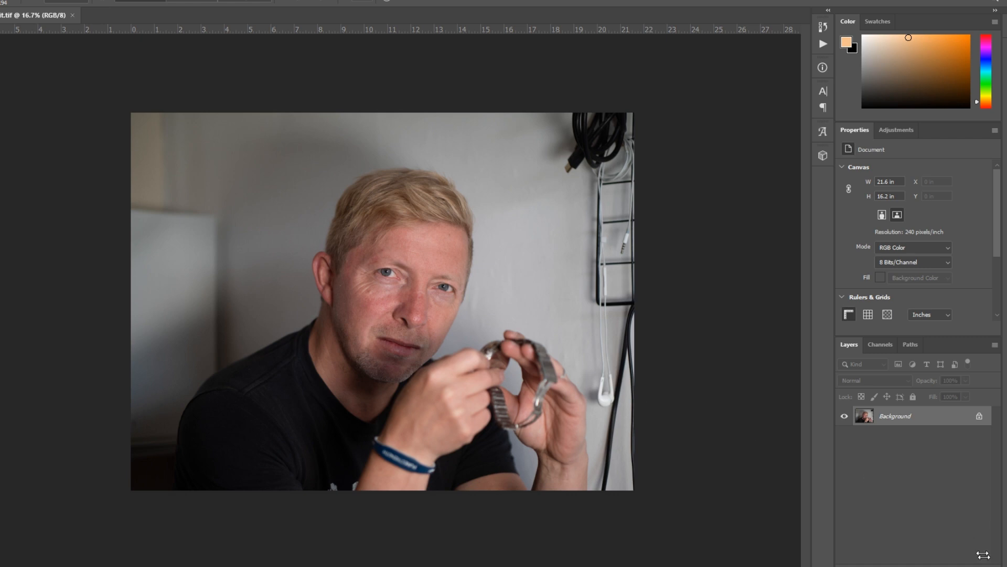
# - Duplicate the Background layer twice and hide the upper copy
pyautogui.hotkey('ctrl', 'j')
pyautogui.hotkey('ctrl', 'j')
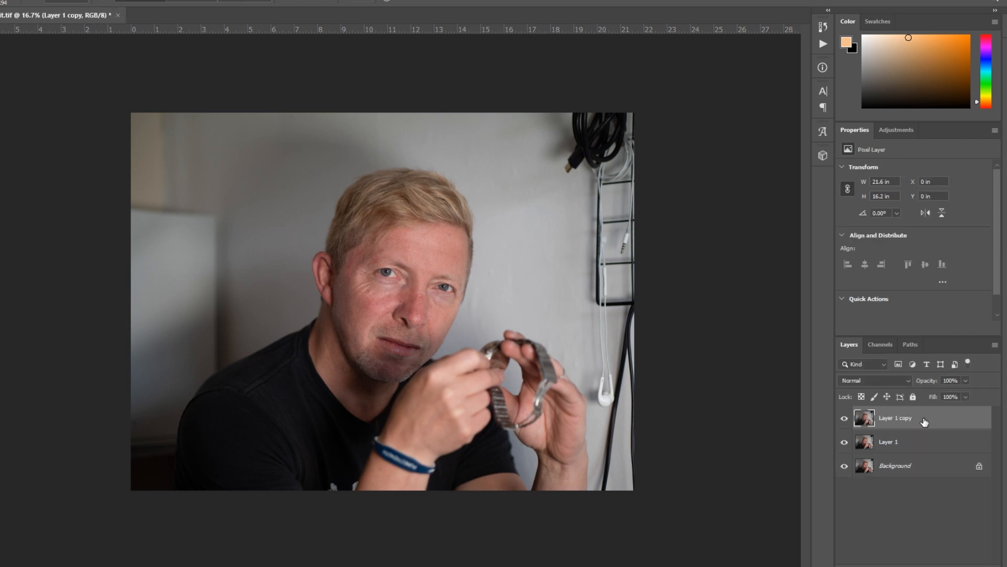
pyautogui.click(845, 421)
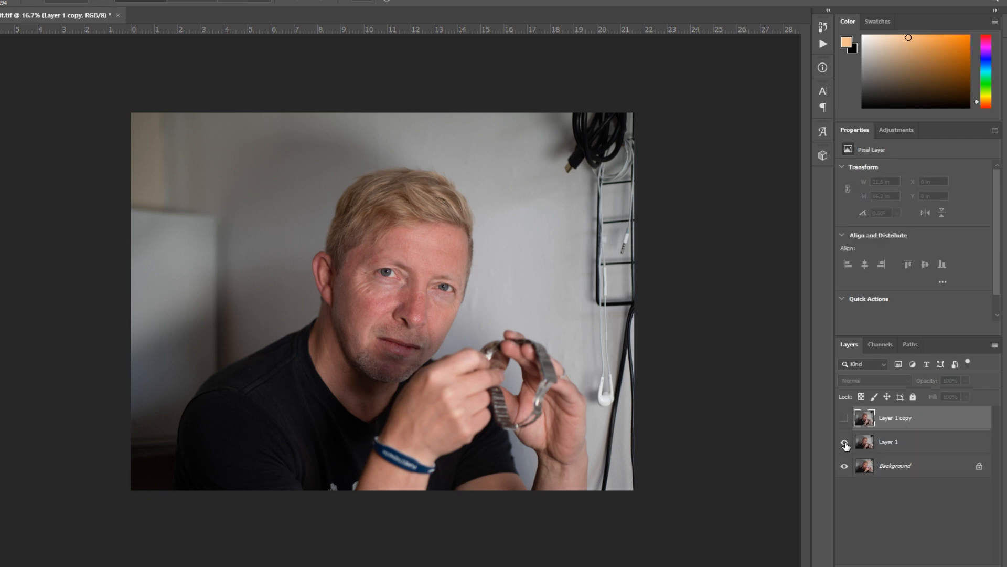
# - Apply a Gaussian Blur to Layer 1, the lower duplicate of the portrait
pyautogui.click(898, 447)
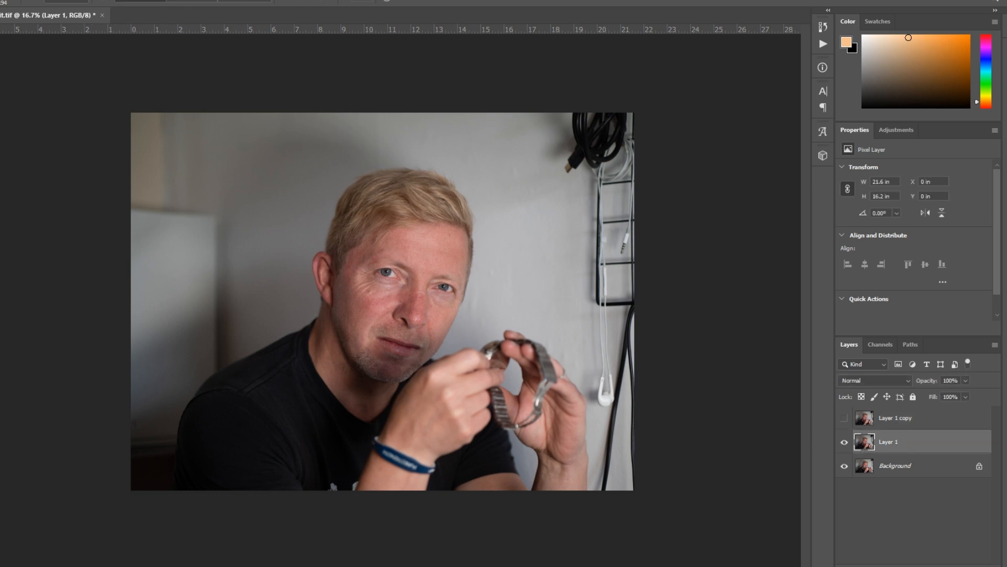
pyautogui.click(91, 0)
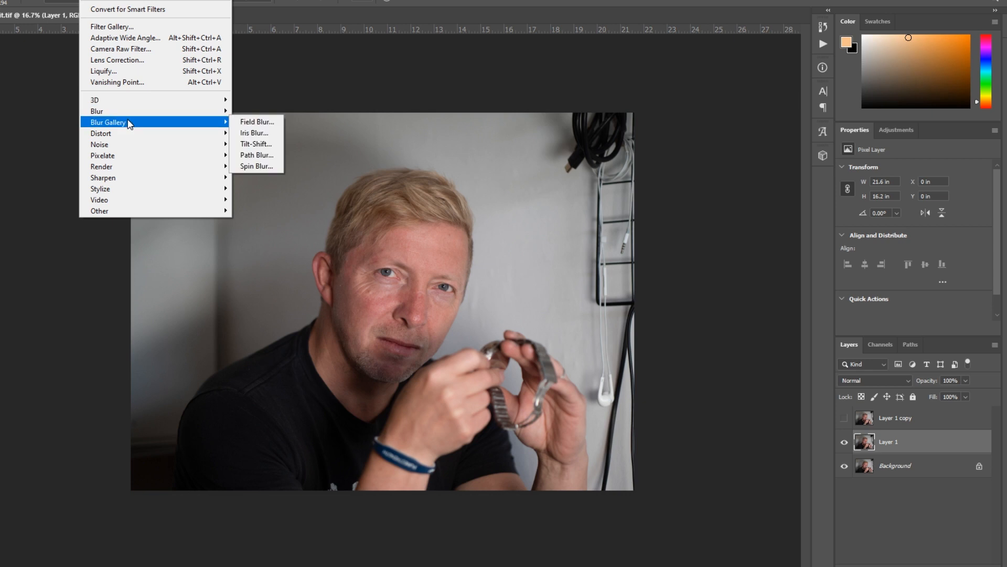
pyautogui.moveTo(126, 112)
pyautogui.click(265, 156)
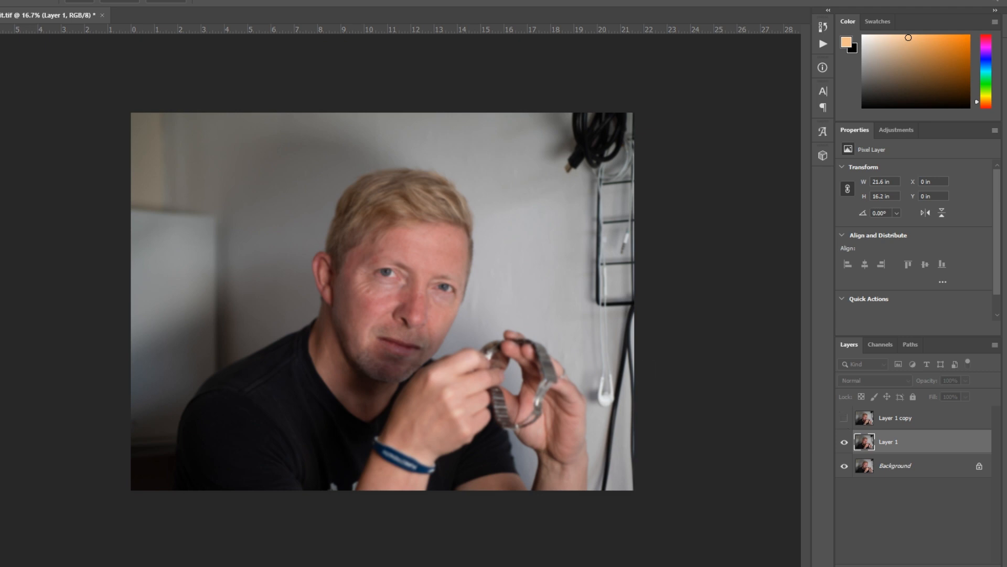
# - Show Layer 1 copy, use Apply Image with Layer 1, Subtract blending, scale 2 and offset 128, and set its blend mode to Linear Light
pyautogui.click(845, 418)
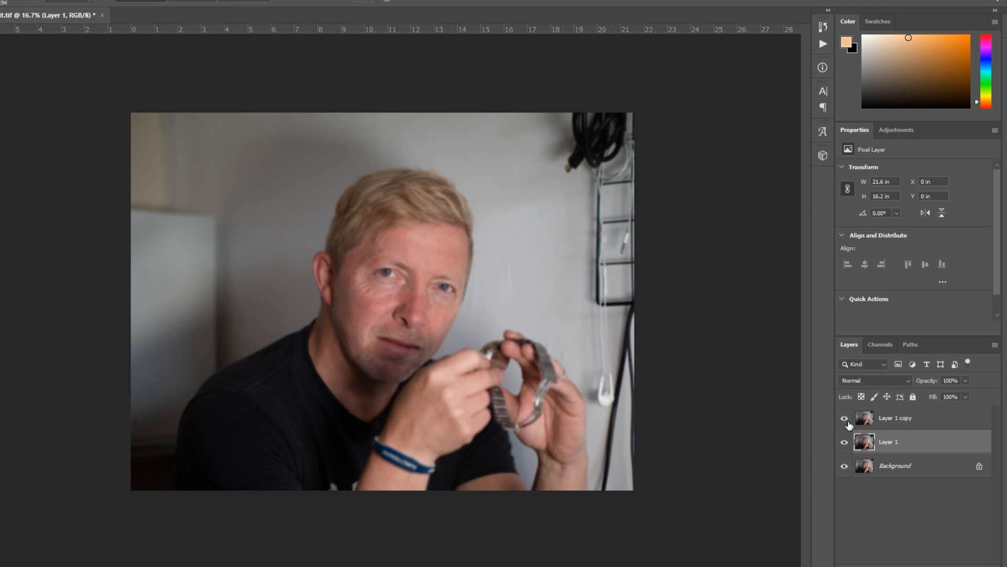
pyautogui.click(895, 425)
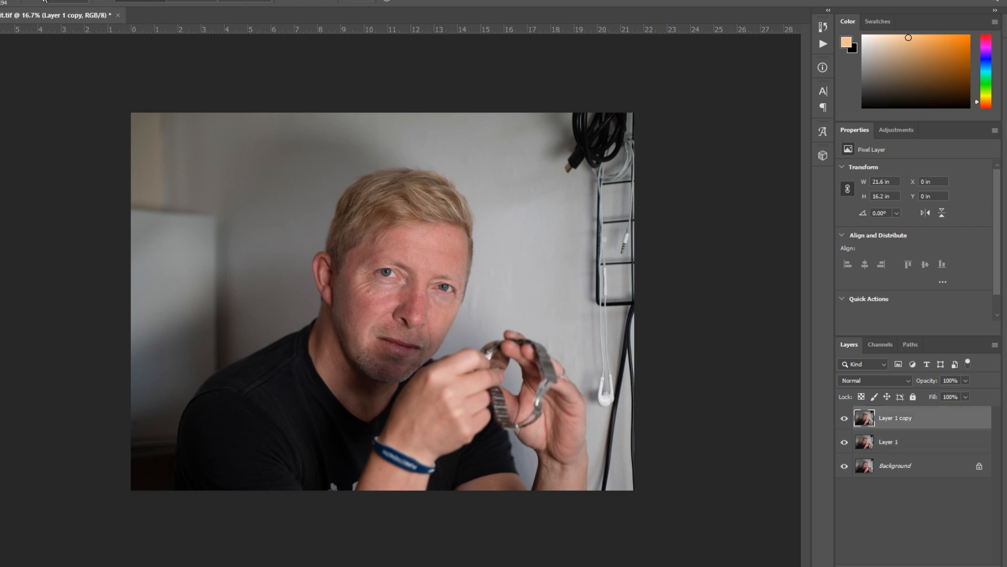
pyautogui.click(0, 0)
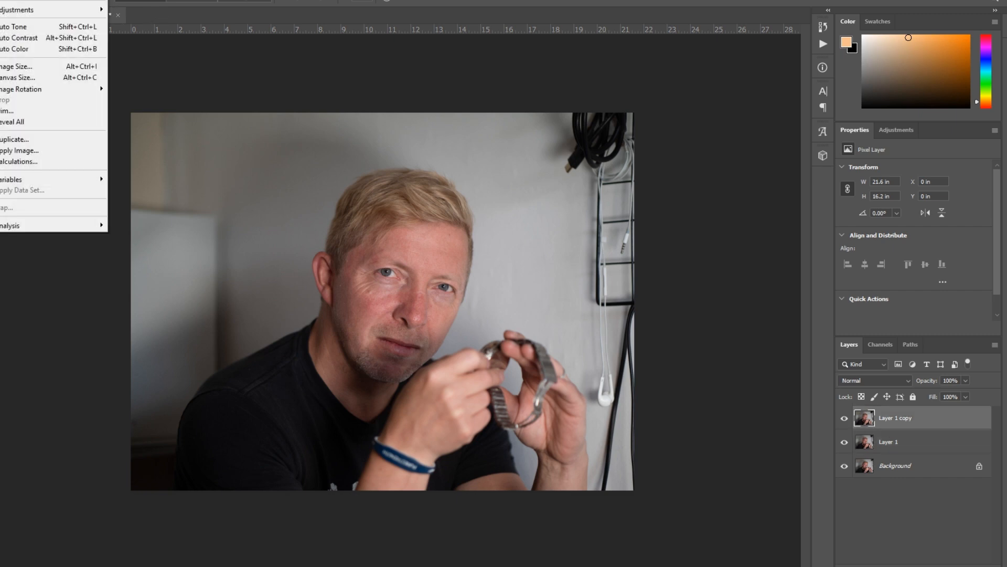
pyautogui.click(15, 150)
pyautogui.click(667, 134)
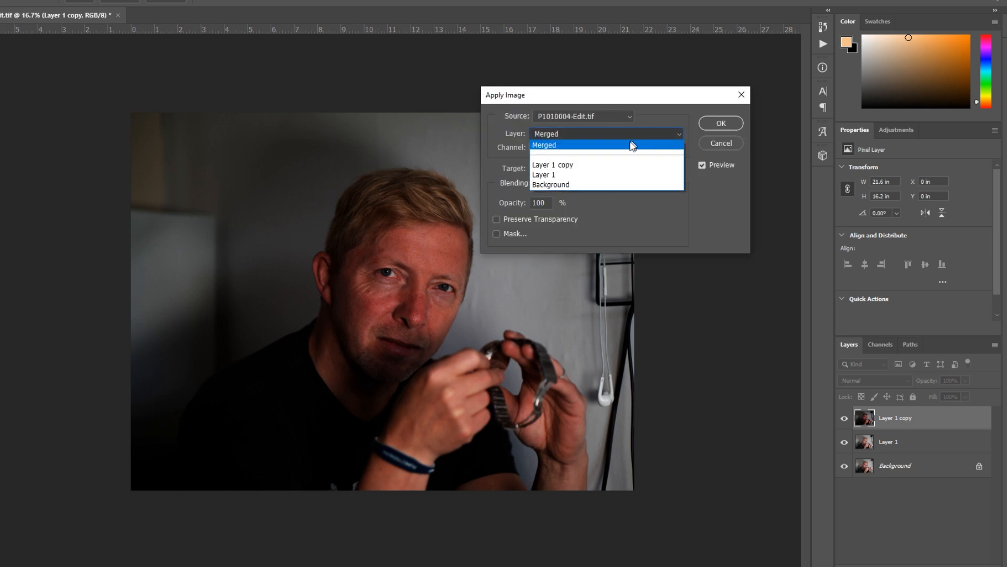
pyautogui.click(591, 175)
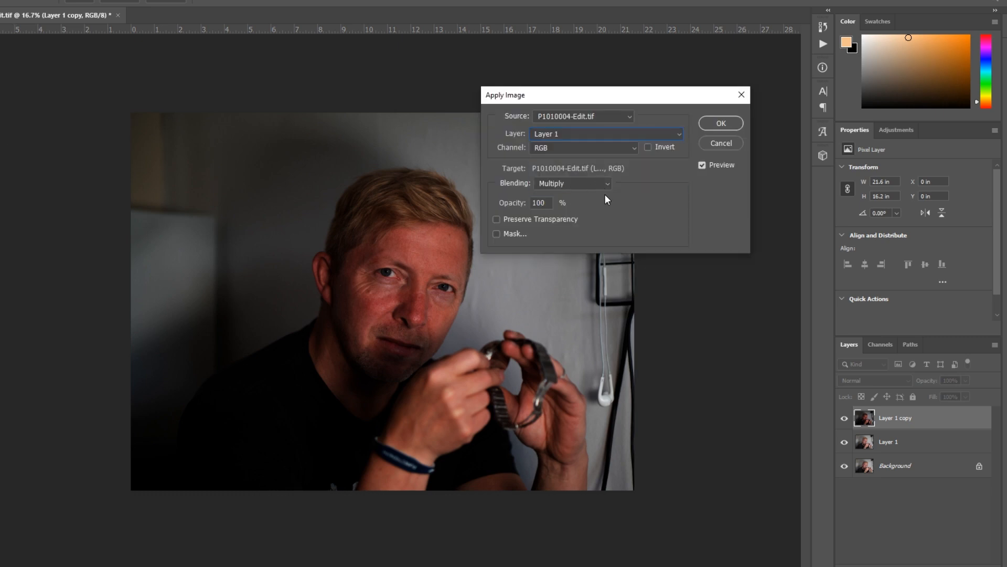
pyautogui.click(592, 183)
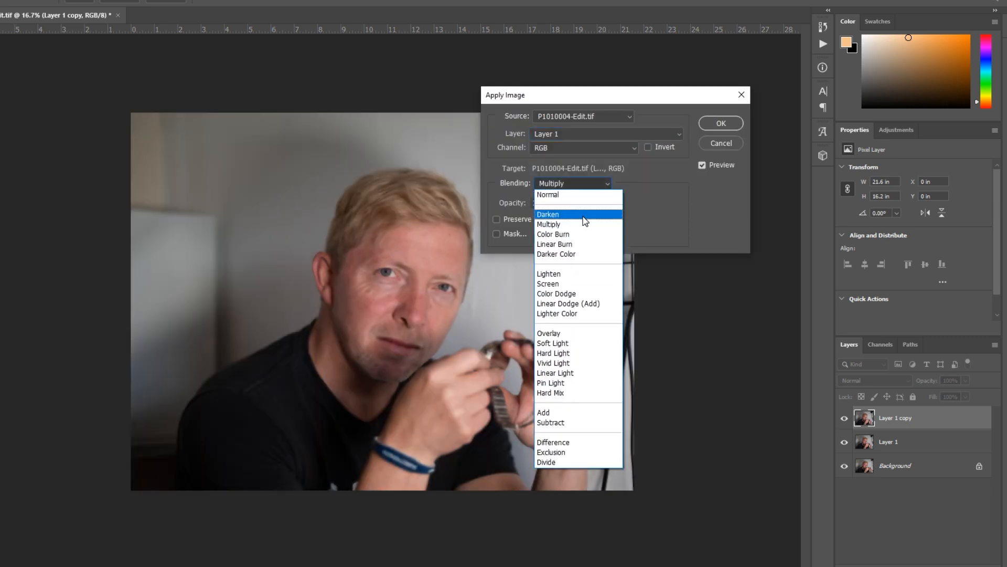
pyautogui.click(578, 423)
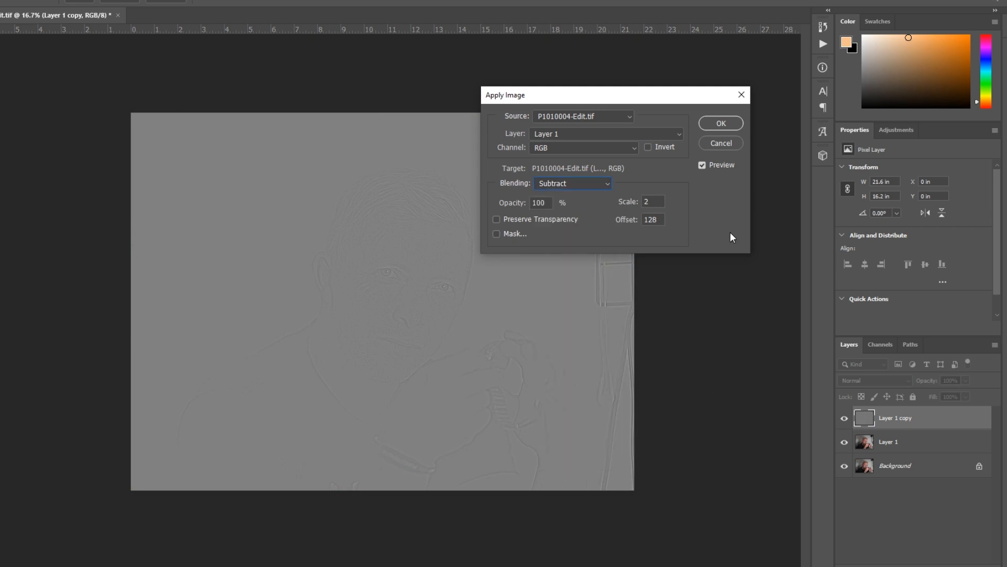
pyautogui.click(717, 123)
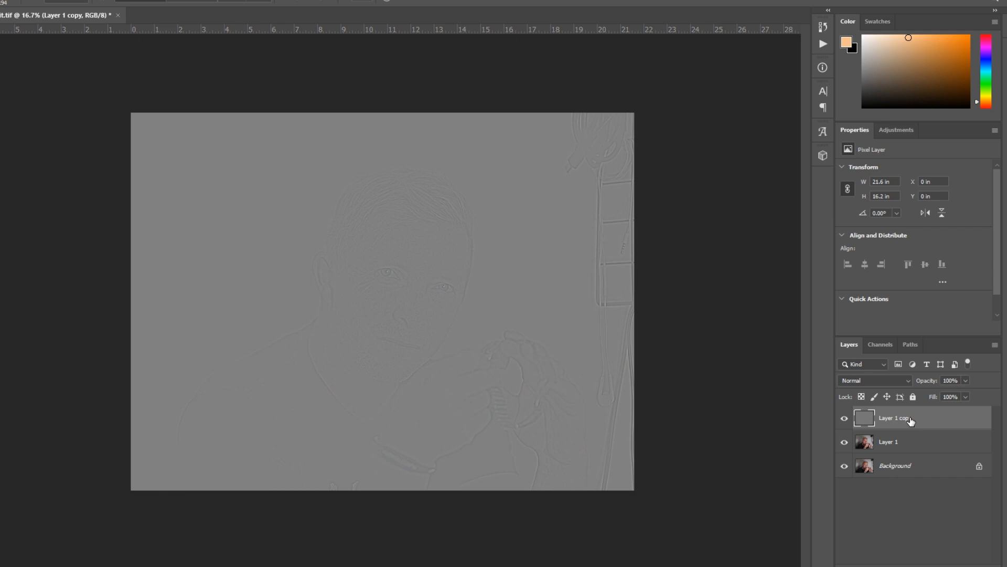
pyautogui.click(895, 382)
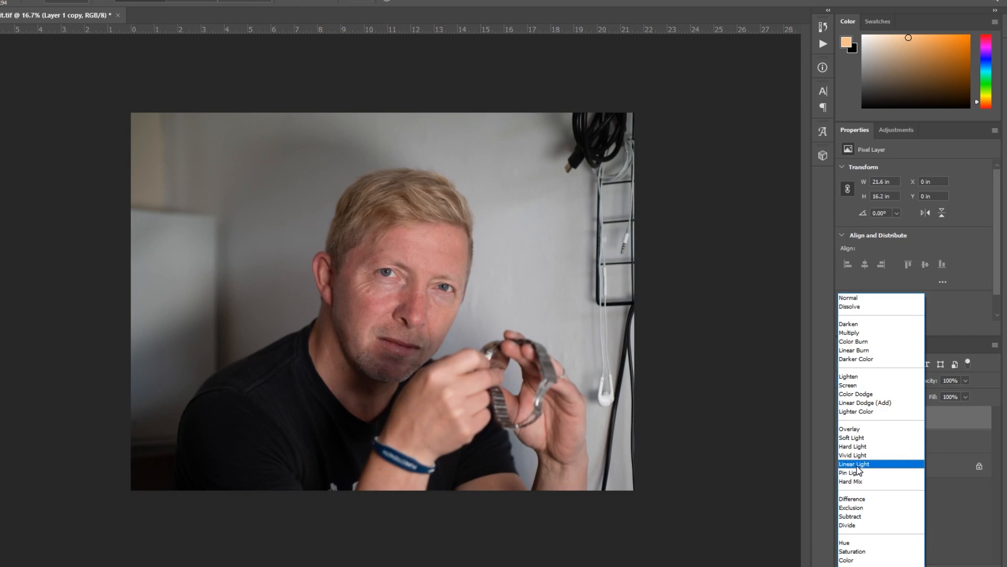
pyautogui.click(855, 464)
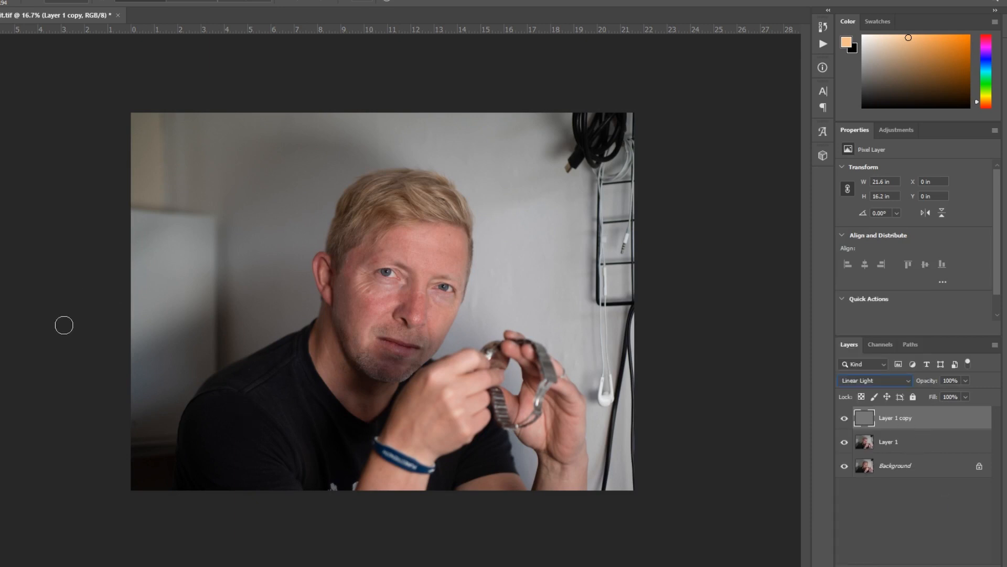
# - Compare the face up close with the Layer 1 copy texture layer hidden and shown
pyautogui.press('z')
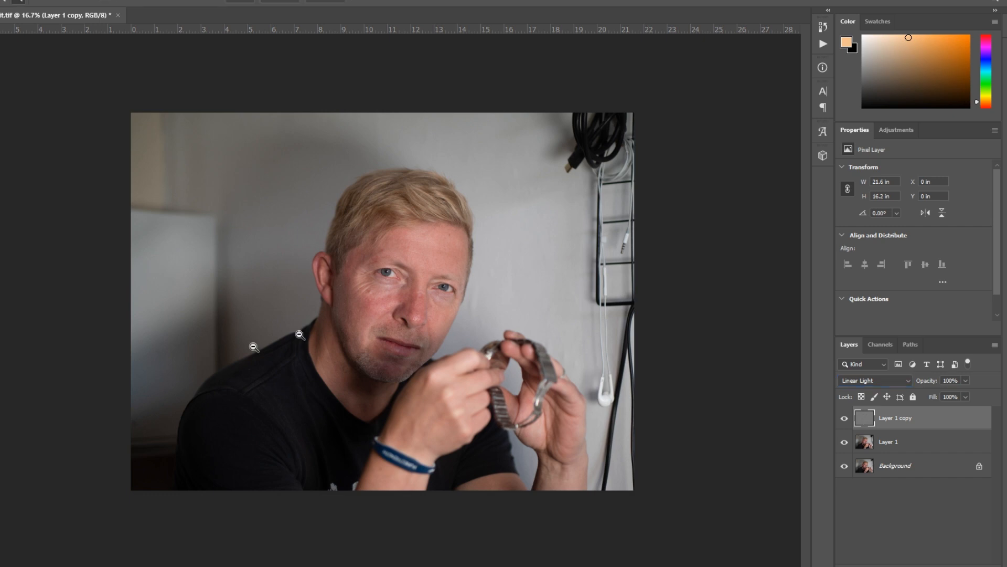
pyautogui.click(383, 289)
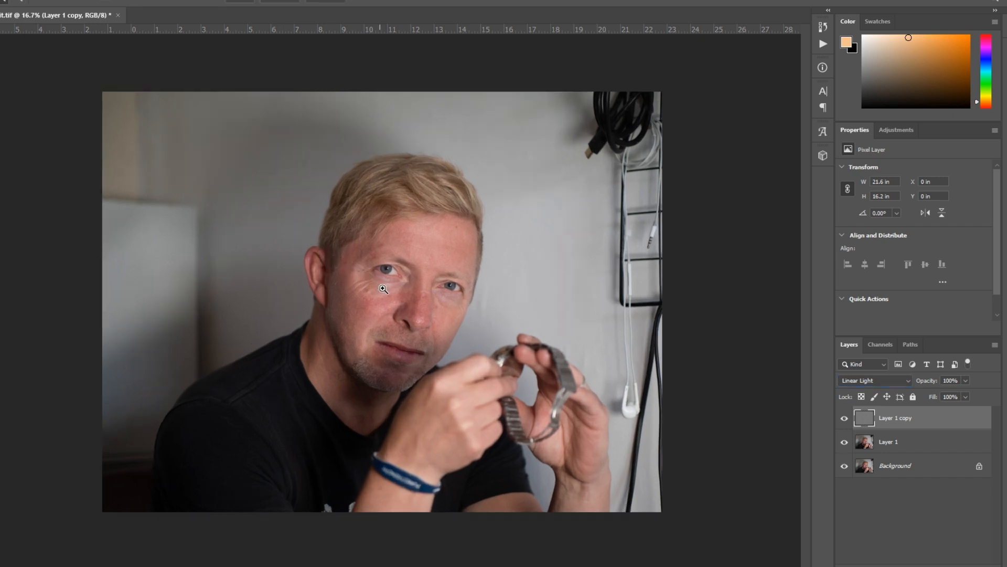
pyautogui.click(384, 289)
pyautogui.click(397, 325)
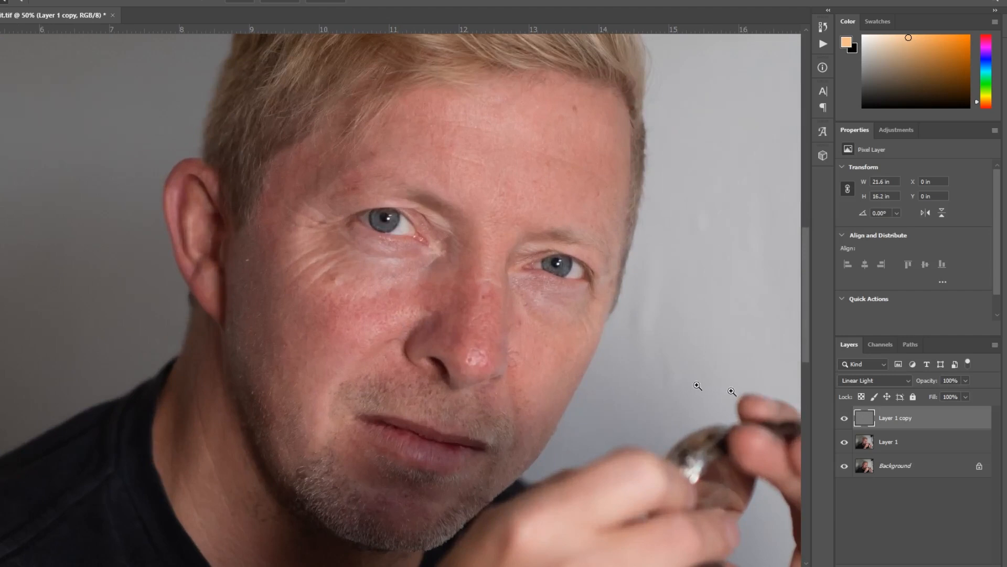
pyautogui.click(844, 418)
pyautogui.click(844, 418)
pyautogui.click(845, 419)
pyautogui.click(845, 419)
# - Make the blurred Layer 1 the active layer
pyautogui.click(914, 440)
pyautogui.click(919, 420)
pyautogui.click(915, 442)
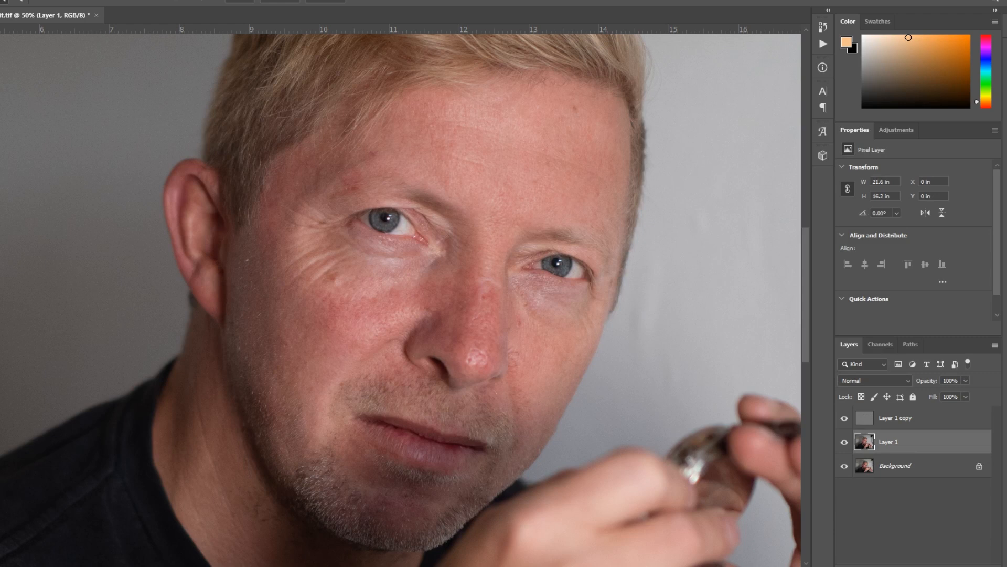
# - Outline a patch of the forehead with the Lasso, preview its feathered edge in Quick Mask, and discard the selection
pyautogui.press('l')
pyautogui.moveTo(523, 112); pyautogui.dragTo(472, 171)
pyautogui.press('d')
pyautogui.press('q')
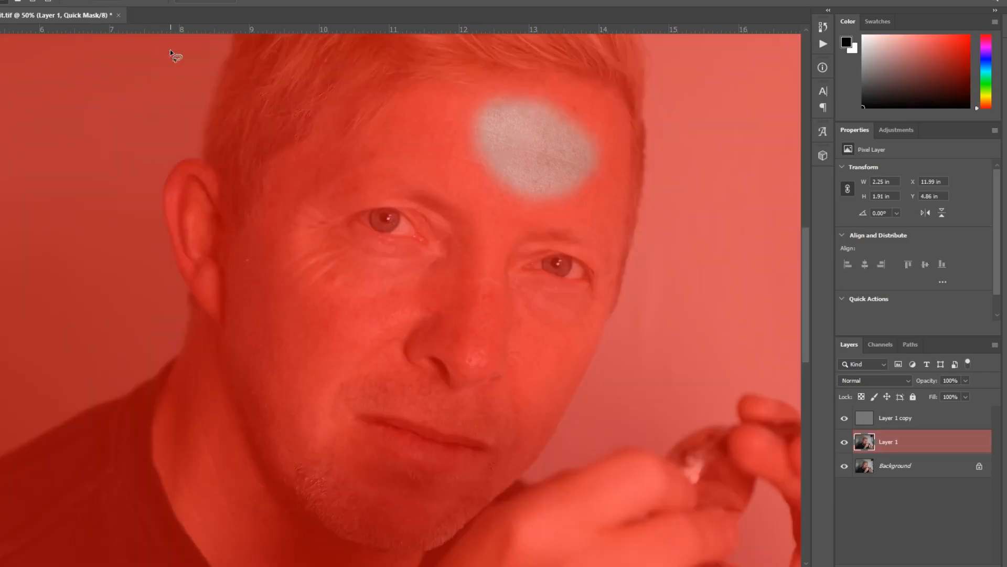
pyautogui.press('q')
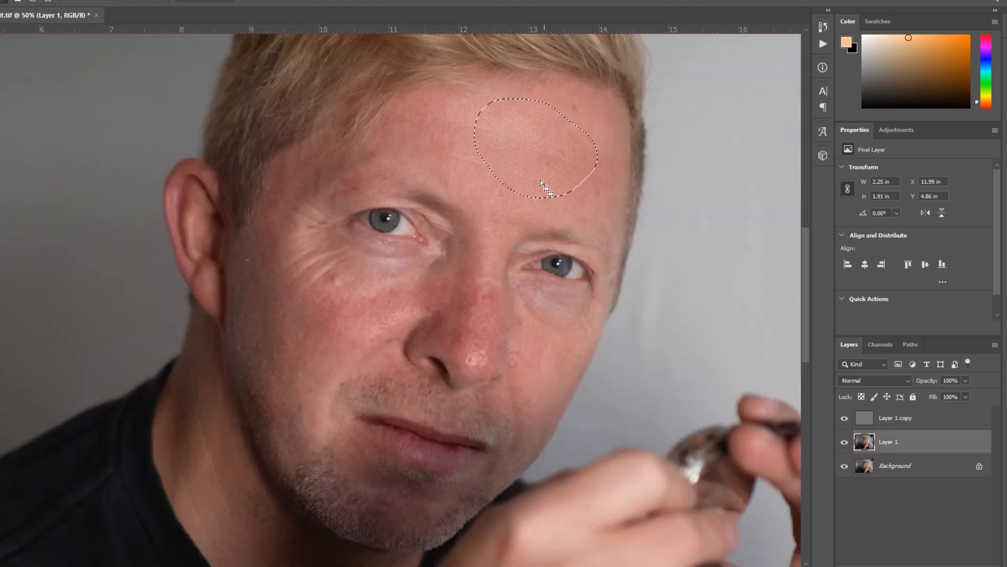
pyautogui.hotkey('ctrl', 'd')
# - Lasso a forehead patch about 2.2 by 1.7 inches on Layer 1 and apply a Gaussian Blur with a 6.4-pixel radius
pyautogui.moveTo(493, 116)
pyautogui.mouseDown()
pyautogui.moveTo(468, 136)
pyautogui.moveTo(533, 126)
pyautogui.moveTo(495, 117)
pyautogui.mouseUp()
pyautogui.click(90, 0)
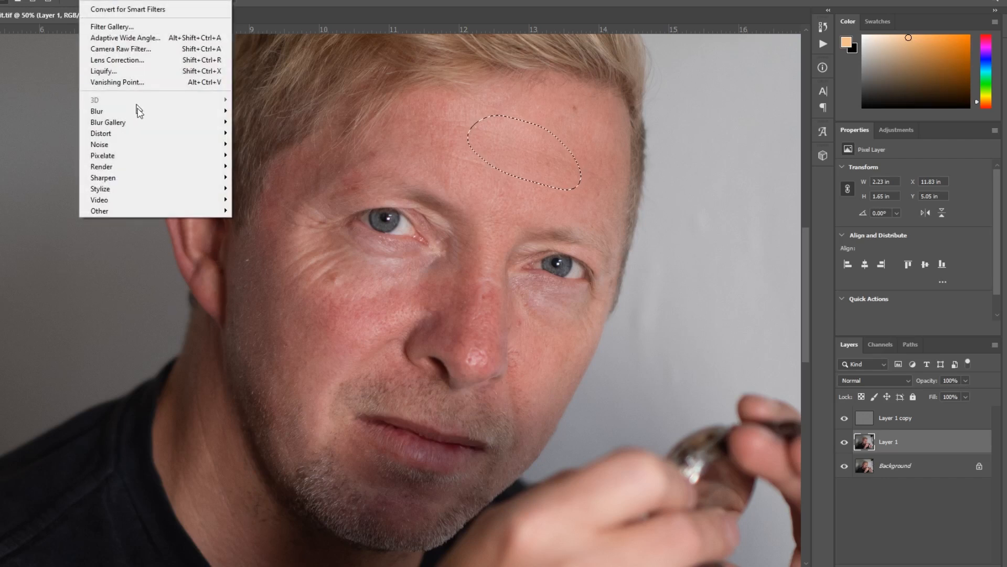
pyautogui.moveTo(139, 111)
pyautogui.click(263, 157)
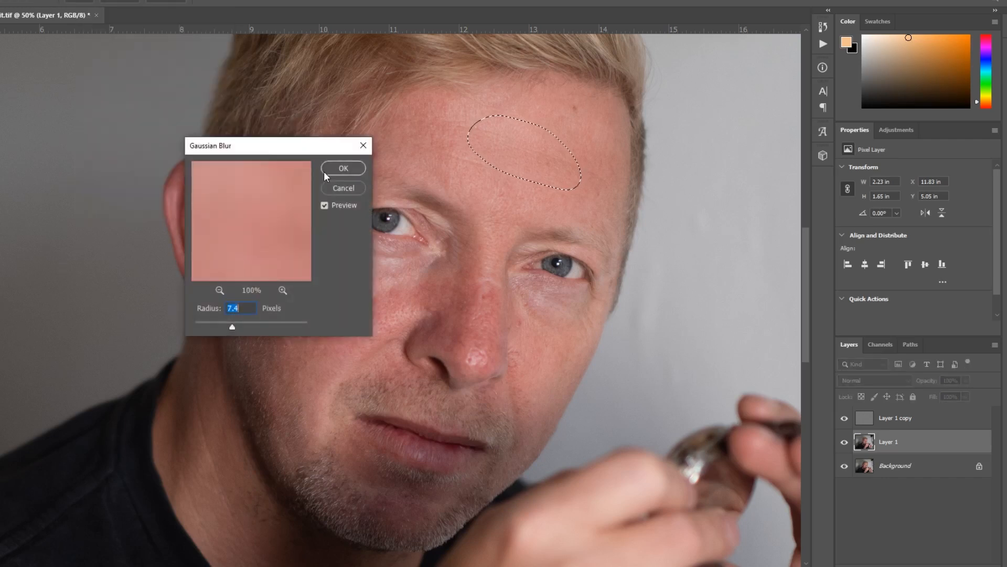
pyautogui.moveTo(234, 327); pyautogui.dragTo(285, 328)
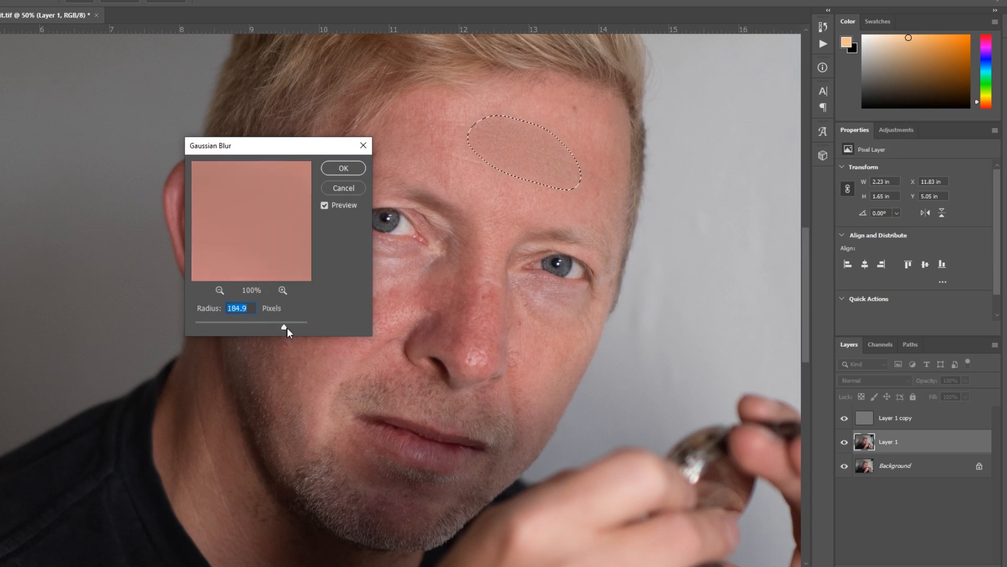
pyautogui.moveTo(287, 328); pyautogui.dragTo(228, 325)
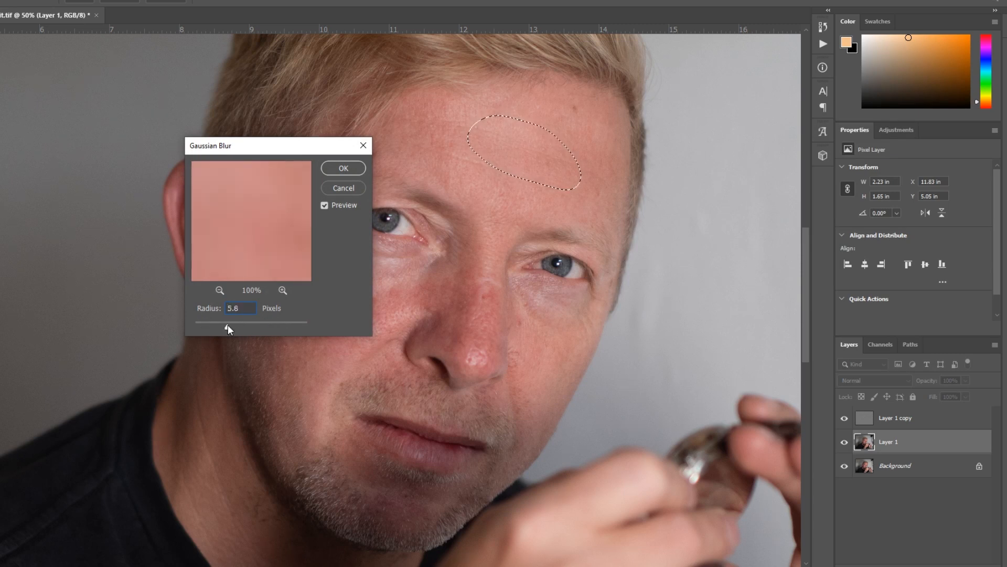
pyautogui.click(349, 169)
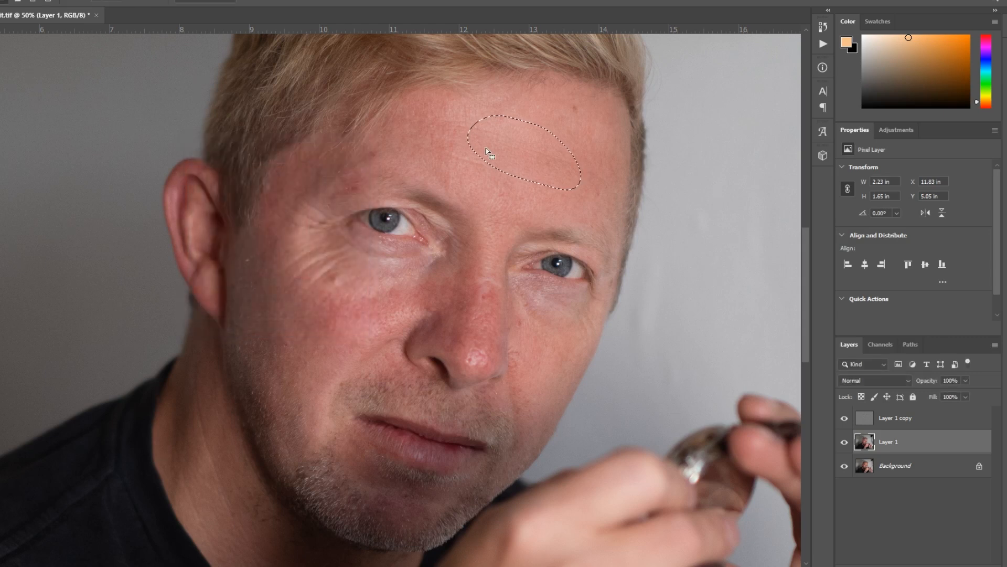
# - Lasso a forehead patch about 2.6 by 1.9 inches on Layer 1 and repeat the last Gaussian Blur on it
pyautogui.moveTo(486, 148); pyautogui.dragTo(403, 142)
pyautogui.moveTo(514, 89)
pyautogui.mouseDown()
pyautogui.moveTo(437, 91)
pyautogui.moveTo(374, 137)
pyautogui.moveTo(451, 169)
pyautogui.moveTo(510, 99)
pyautogui.moveTo(501, 86)
pyautogui.mouseUp()
pyautogui.click(88, 0)
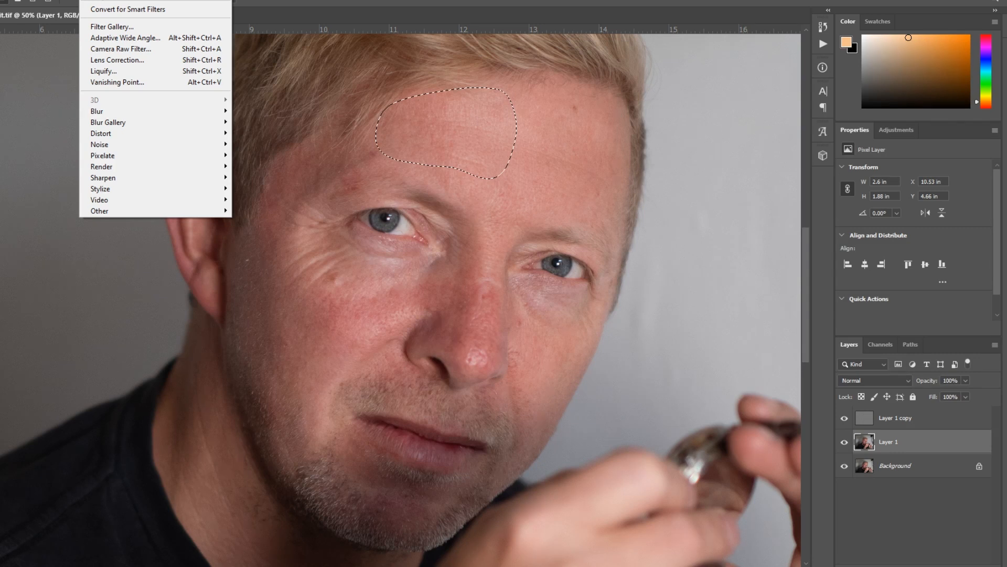
pyautogui.click(105, 0)
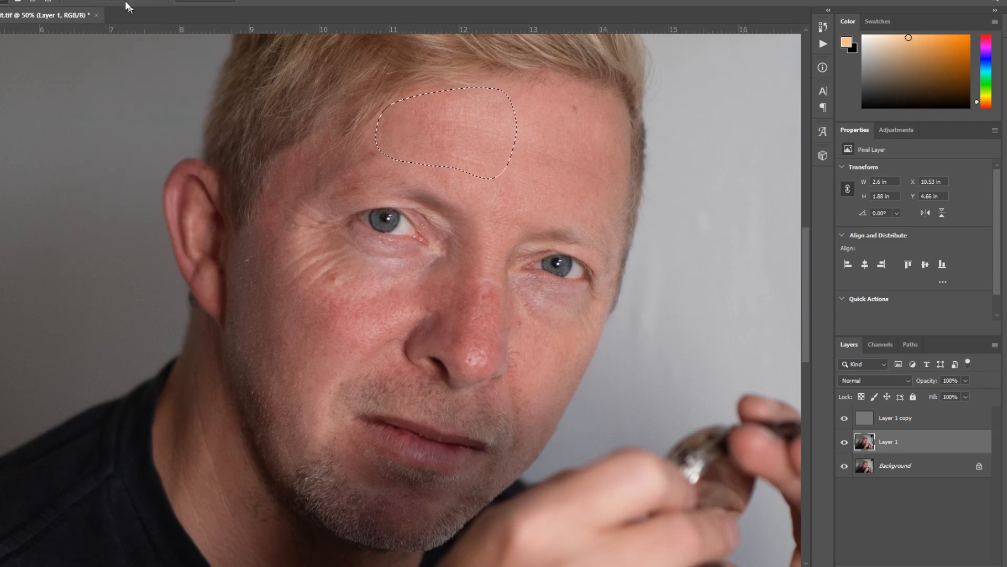
# - Move the selection outline onto the reddened cheek beside the nose and repeat the last Gaussian Blur there
pyautogui.moveTo(459, 148)
pyautogui.mouseDown()
pyautogui.moveTo(423, 149)
pyautogui.moveTo(333, 308)
pyautogui.moveTo(353, 303)
pyautogui.moveTo(354, 316)
pyautogui.mouseUp()
pyautogui.click(89, 0)
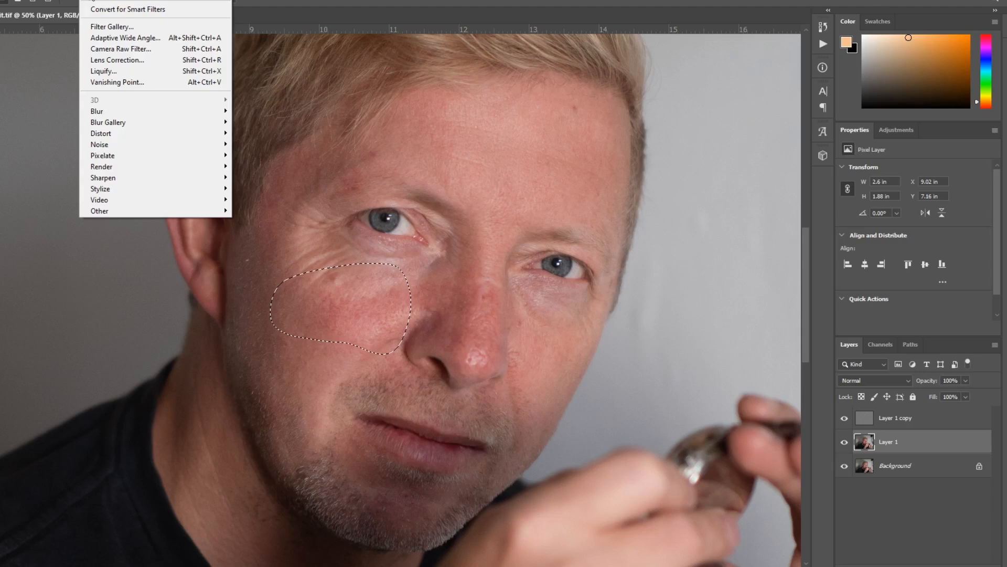
pyautogui.click(105, 1)
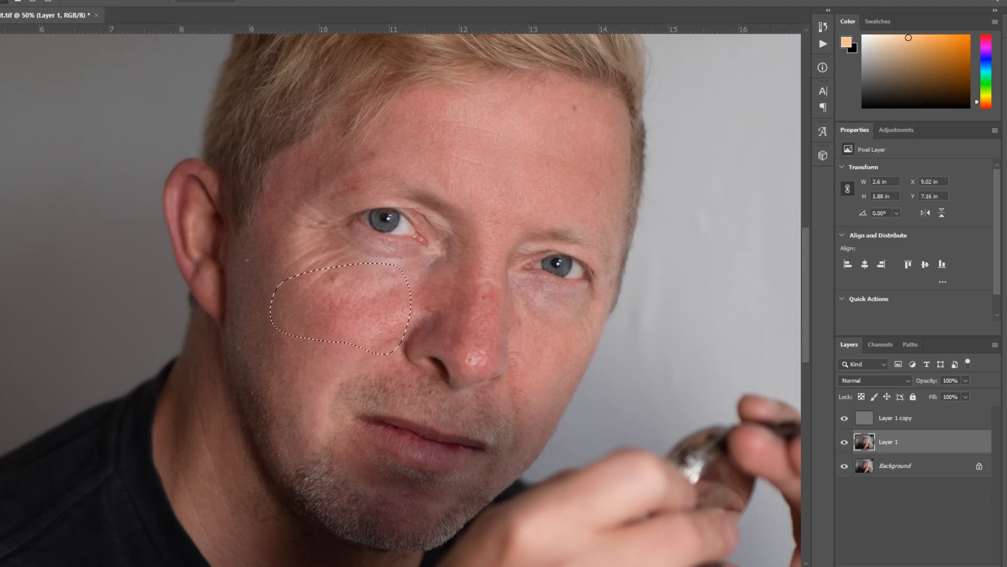
# - Blur the selected cheek patch again with a larger Gaussian Blur radius
pyautogui.click(88, 1)
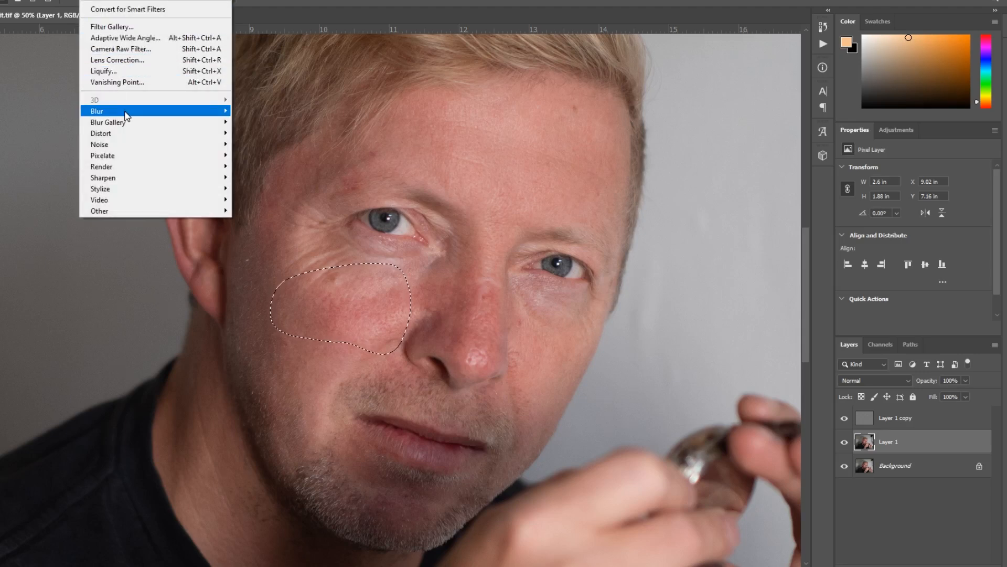
pyautogui.moveTo(127, 116)
pyautogui.click(263, 155)
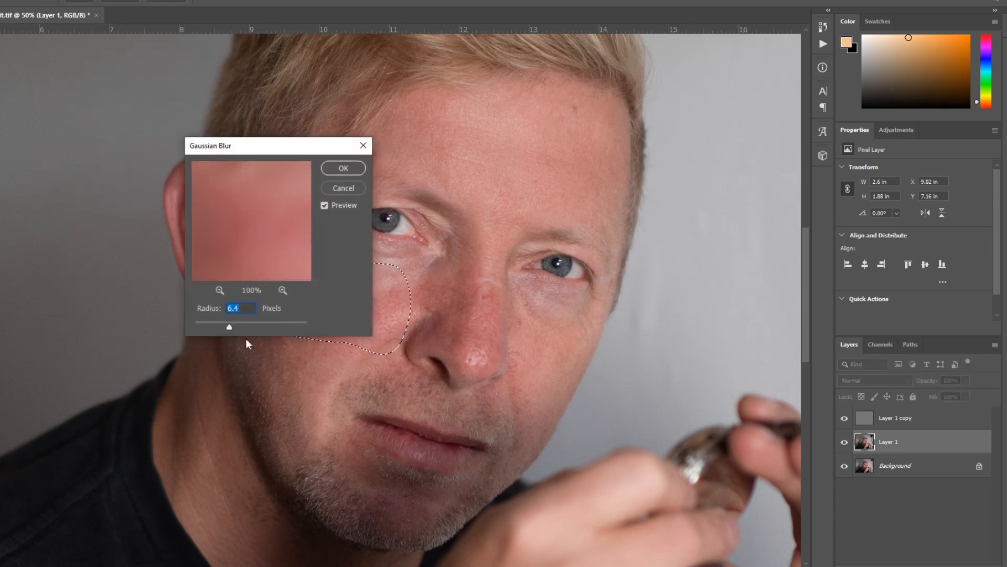
pyautogui.moveTo(228, 325); pyautogui.dragTo(244, 325)
pyautogui.click(342, 169)
# - Move the selection outline over the nose, repeat the stronger Gaussian Blur, and deselect
pyautogui.moveTo(371, 305); pyautogui.dragTo(498, 316)
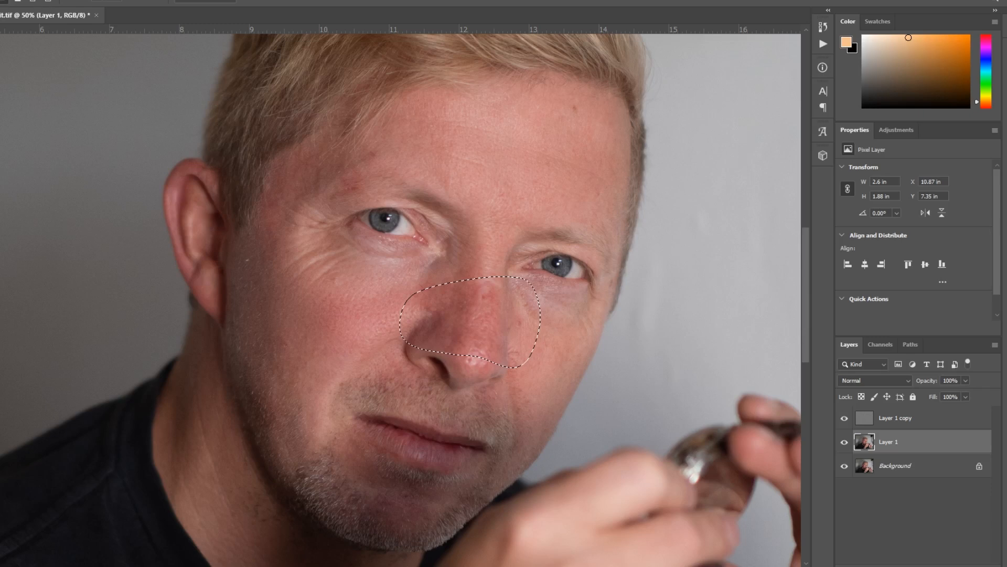
pyautogui.click(88, 0)
pyautogui.click(108, 0)
pyautogui.hotkey('ctrl', 'd')
# - Lasso the bridge of the nose between the eyes, about 1.7 by 2 inches, and repeat the Gaussian Blur
pyautogui.moveTo(486, 211)
pyautogui.mouseDown()
pyautogui.moveTo(446, 254)
pyautogui.moveTo(522, 226)
pyautogui.moveTo(525, 209)
pyautogui.mouseUp()
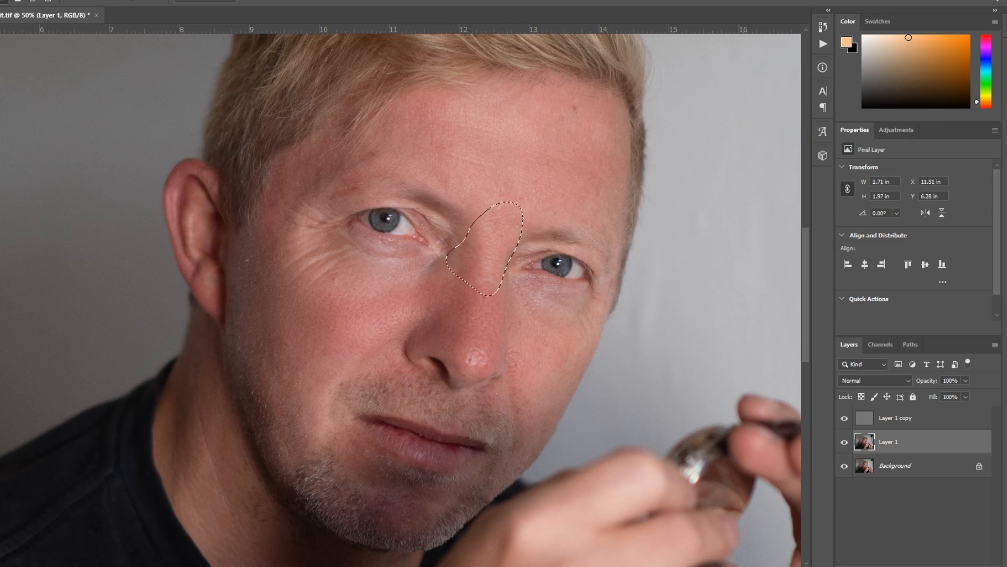
pyautogui.click(89, 0)
pyautogui.click(113, 0)
# - Lasso a cheek patch about 1.2 by 1.3 inches beside the nostril on the watch side and repeat the Gaussian Blur
pyautogui.click(0, 379)
pyautogui.click(517, 371)
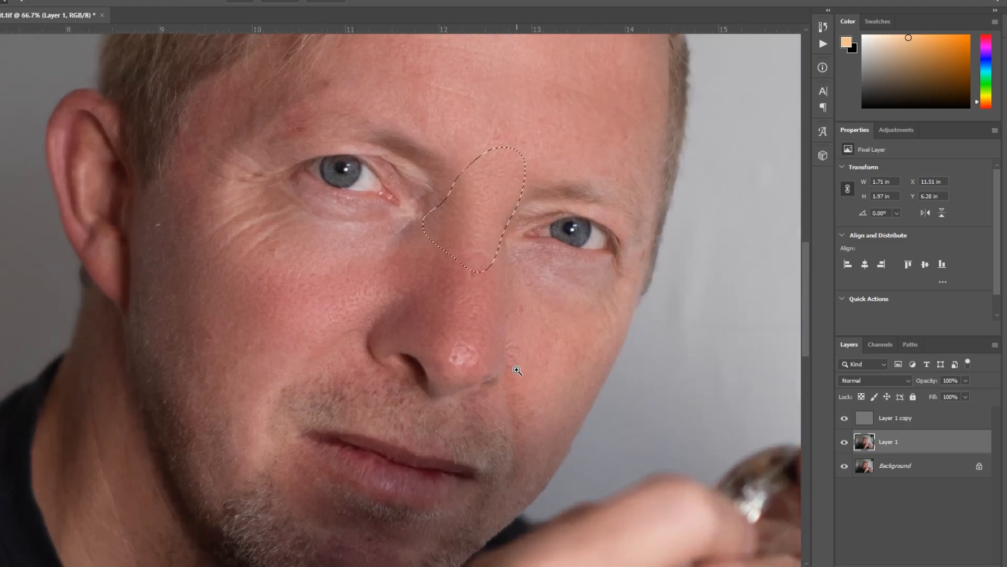
pyautogui.click(518, 371)
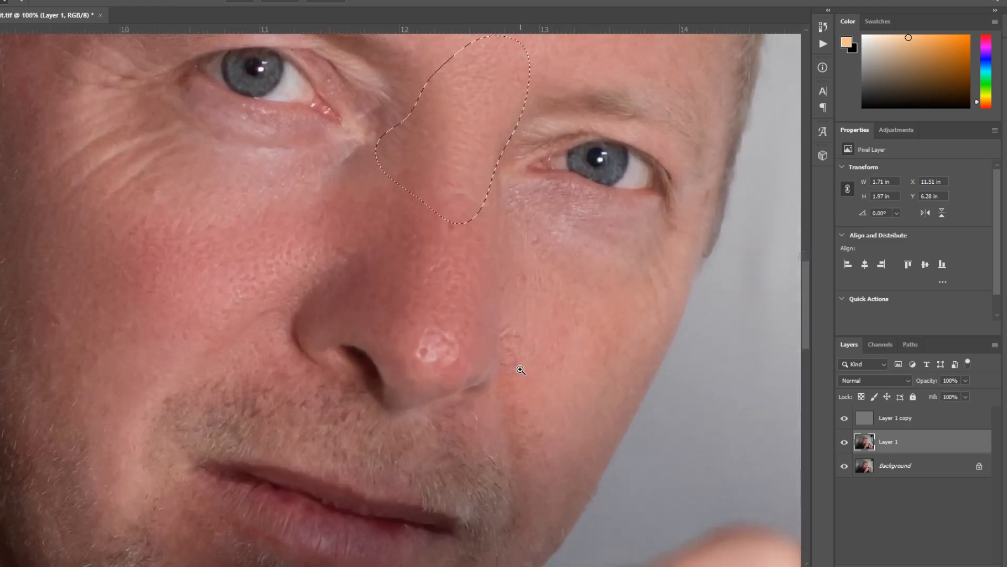
pyautogui.click(513, 342)
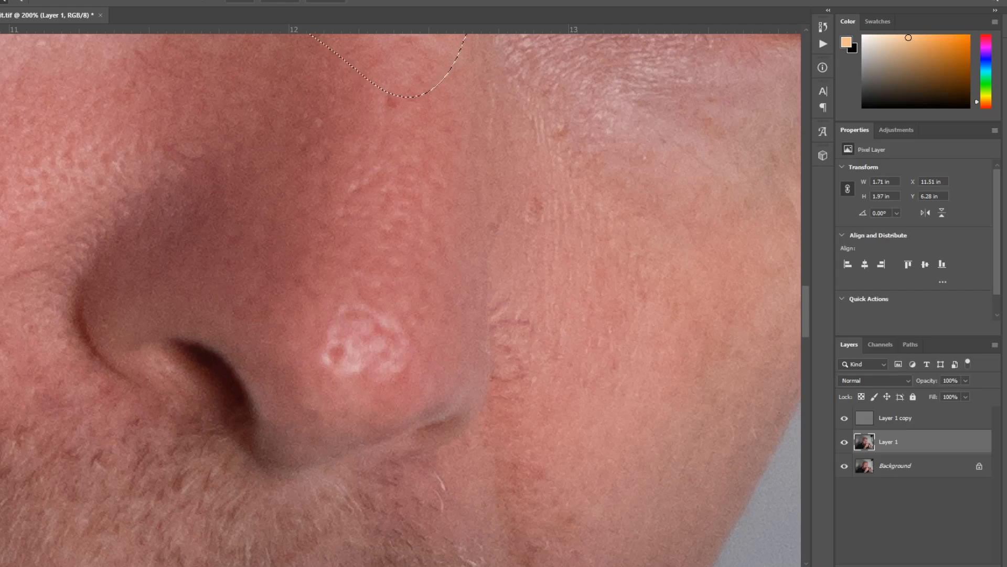
pyautogui.click(0, 70)
pyautogui.moveTo(487, 284)
pyautogui.mouseDown()
pyautogui.moveTo(489, 360)
pyautogui.moveTo(524, 464)
pyautogui.moveTo(571, 465)
pyautogui.moveTo(502, 262)
pyautogui.mouseUp()
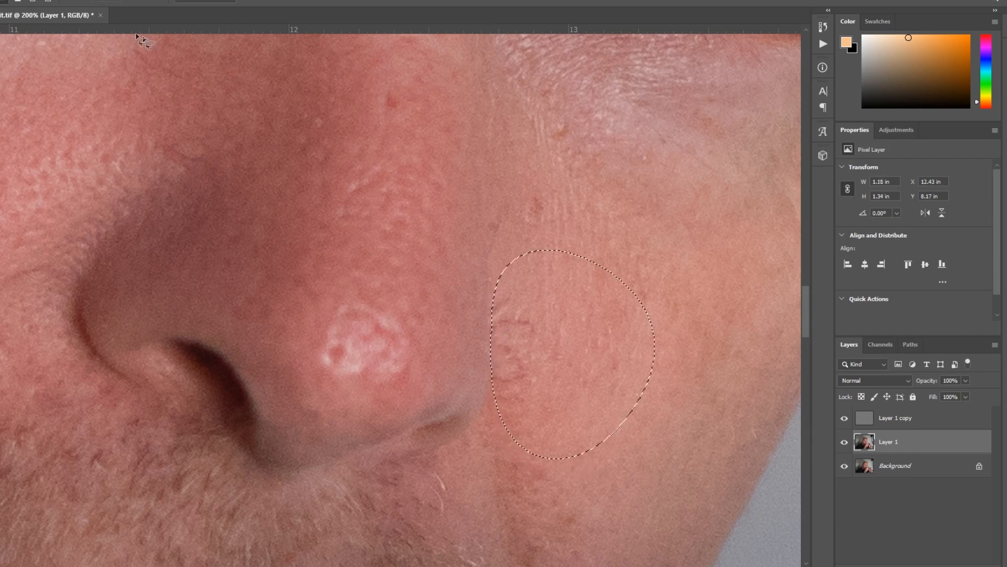
pyautogui.click(90, 0)
pyautogui.click(110, 0)
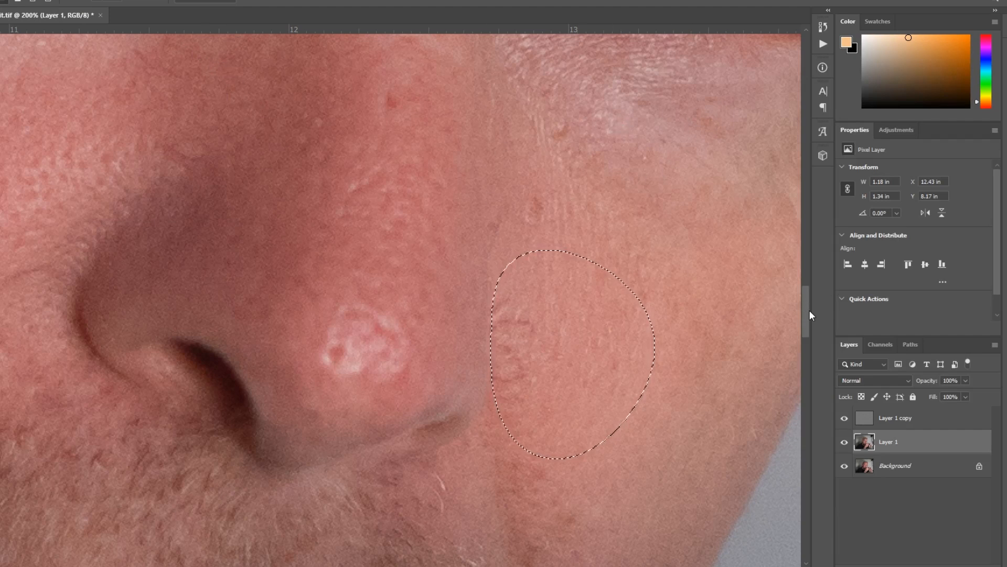
# - Lasso the area under the eye on the watch side, about 1.5 by 1.4 inches, and repeat the Gaussian Blur
pyautogui.moveTo(810, 310); pyautogui.dragTo(803, 296)
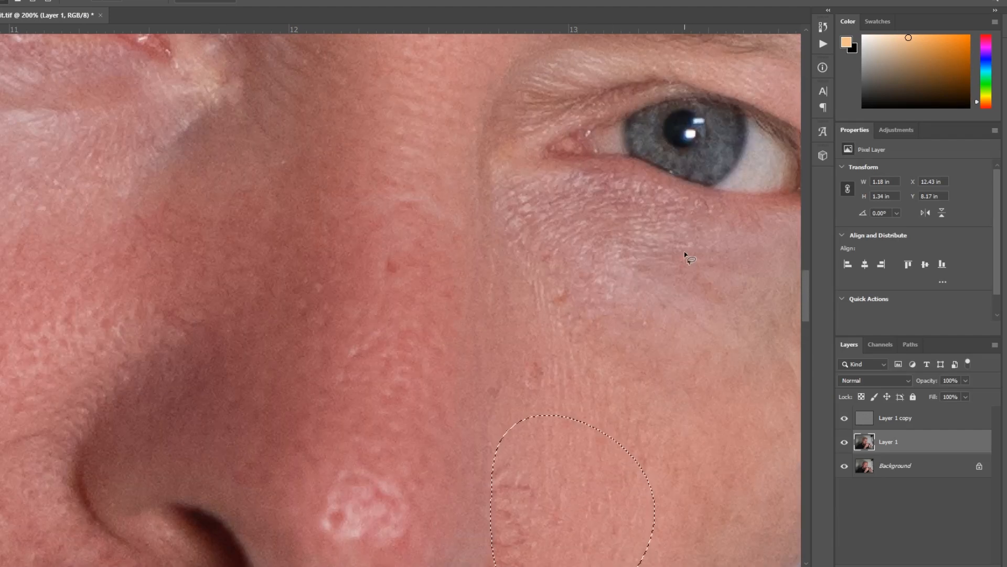
pyautogui.moveTo(688, 210)
pyautogui.mouseDown()
pyautogui.moveTo(560, 182)
pyautogui.moveTo(530, 213)
pyautogui.moveTo(499, 324)
pyautogui.moveTo(519, 414)
pyautogui.moveTo(688, 398)
pyautogui.moveTo(748, 354)
pyautogui.moveTo(702, 258)
pyautogui.moveTo(672, 226)
pyautogui.mouseUp()
pyautogui.click(88, 0)
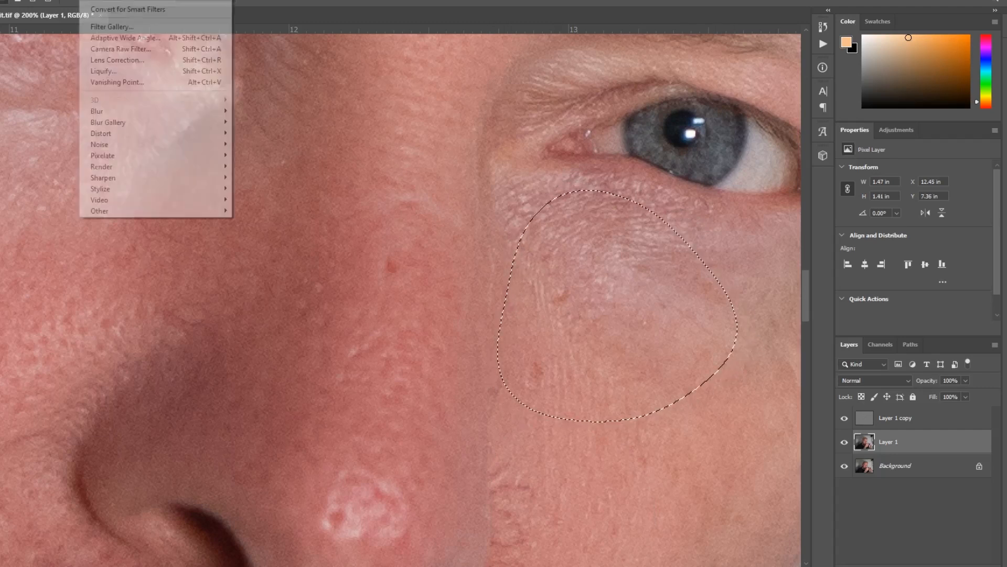
pyautogui.click(100, 0)
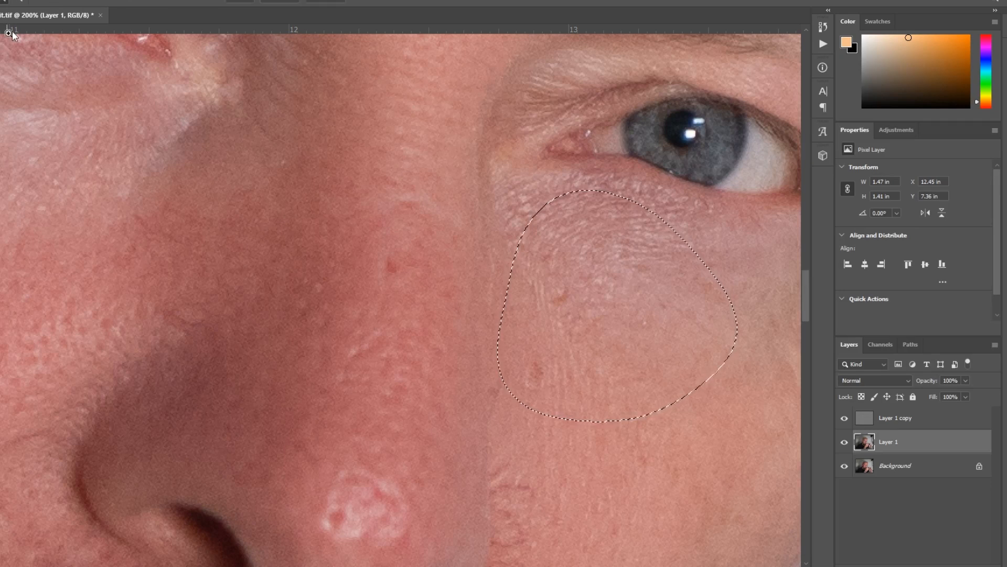
# - Lasso the outer cheek next to the ear, about 2.1 by 2 inches, and repeat the Gaussian Blur
pyautogui.press('z')
pyautogui.keyDown('alt'); pyautogui.click(450, 274); pyautogui.keyUp('alt')
pyautogui.keyDown('alt'); pyautogui.click(470, 295); pyautogui.keyUp('alt')
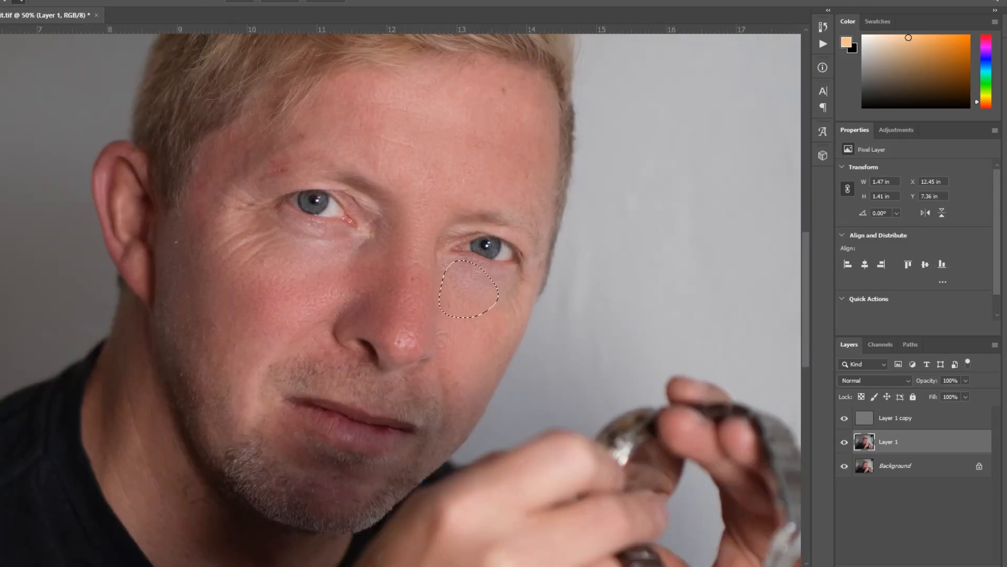
pyautogui.press('l')
pyautogui.moveTo(196, 227); pyautogui.dragTo(227, 229)
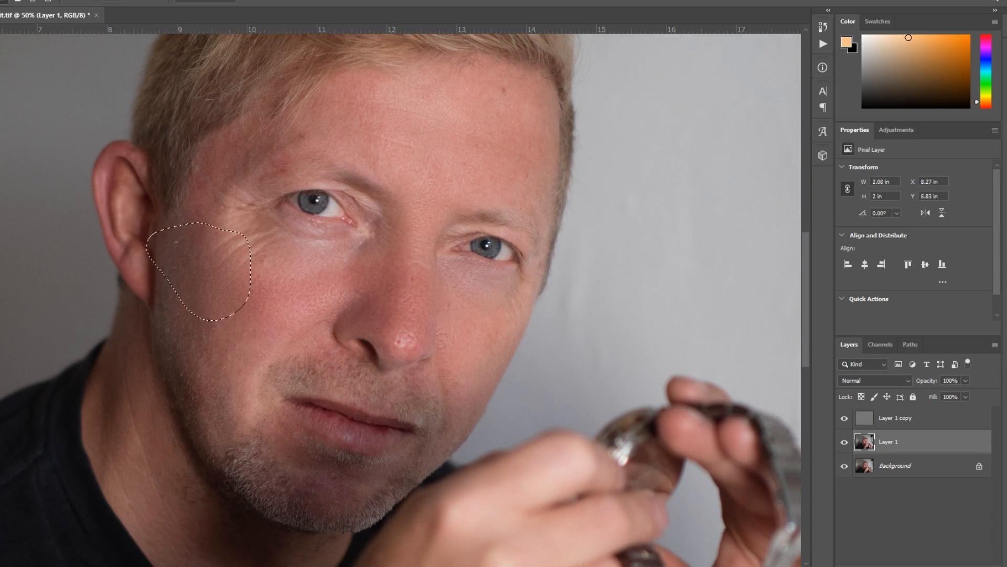
pyautogui.click(89, 0)
pyautogui.click(103, 0)
# - Lasso most of the forehead, about 3.9 by 2.4 inches, and repeat the Gaussian Blur on Layer 1
pyautogui.moveTo(373, 72)
pyautogui.mouseDown()
pyautogui.moveTo(337, 83)
pyautogui.moveTo(332, 135)
pyautogui.moveTo(428, 179)
pyautogui.moveTo(519, 81)
pyautogui.moveTo(370, 72)
pyautogui.mouseUp()
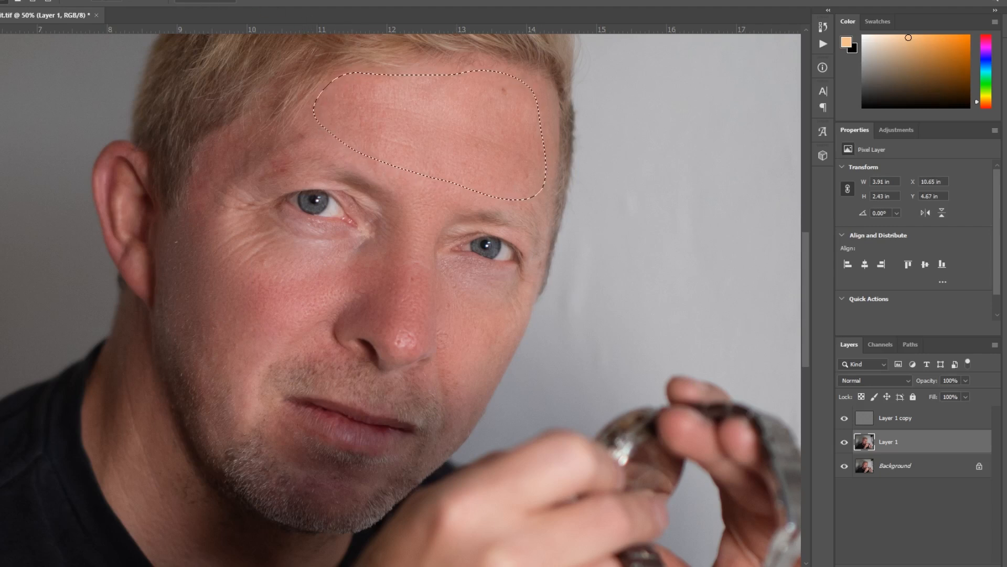
pyautogui.click(90, 0)
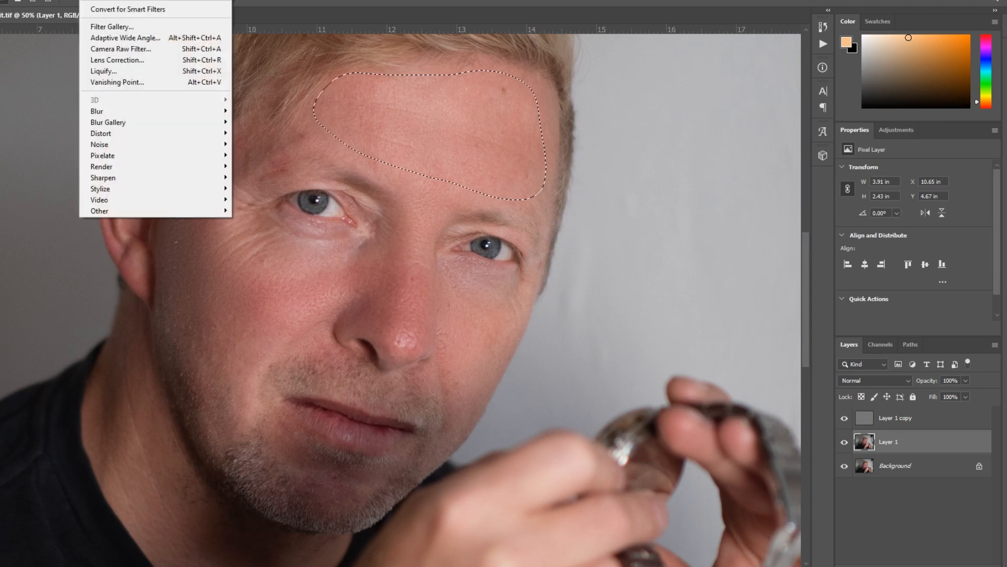
pyautogui.press('Escape')
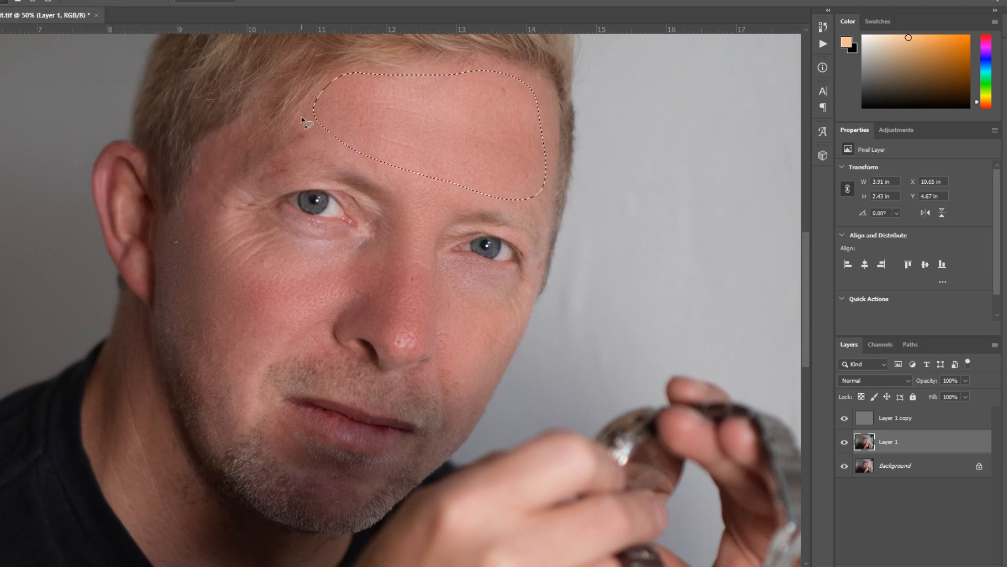
# - Lasso the temple between the hairline and the eyebrow on the ear side, repeat the Gaussian Blur, and deselect
pyautogui.moveTo(307, 104)
pyautogui.mouseDown()
pyautogui.moveTo(315, 127)
pyautogui.moveTo(298, 141)
pyautogui.moveTo(260, 149)
pyautogui.mouseUp()
pyautogui.moveTo(216, 198)
pyautogui.mouseDown()
pyautogui.moveTo(195, 210)
pyautogui.moveTo(203, 145)
pyautogui.moveTo(295, 107)
pyautogui.mouseUp()
pyautogui.click(88, 0)
pyautogui.click(105, 1)
pyautogui.hotkey('ctrl', 'd')
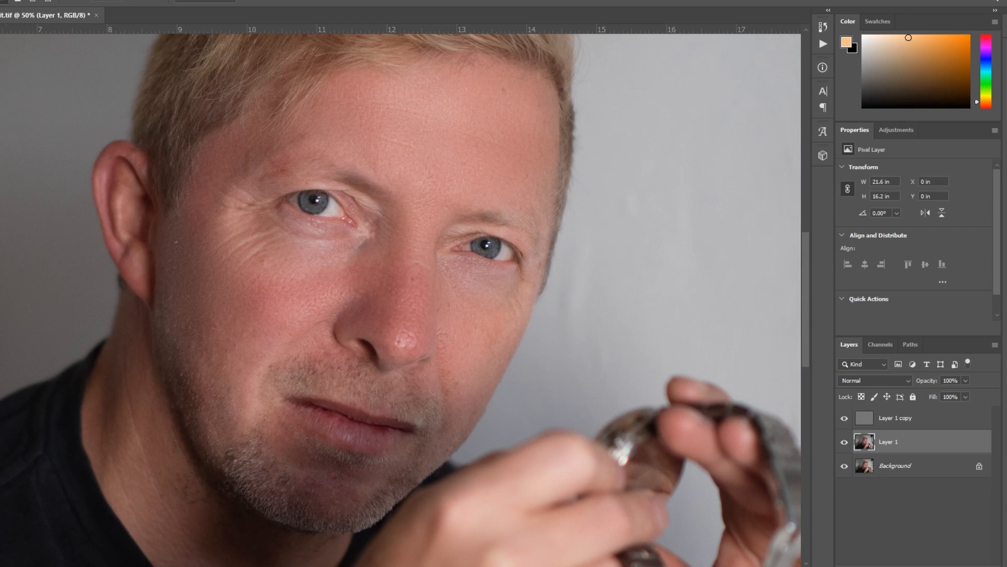
# - Compare the whole portrait at 25% with Layer 1 hidden and shown
pyautogui.click(0, 423)
pyautogui.keyDown('alt'); pyautogui.click(348, 236); pyautogui.keyUp('alt')
pyautogui.keyDown('alt'); pyautogui.click(348, 236); pyautogui.keyUp('alt')
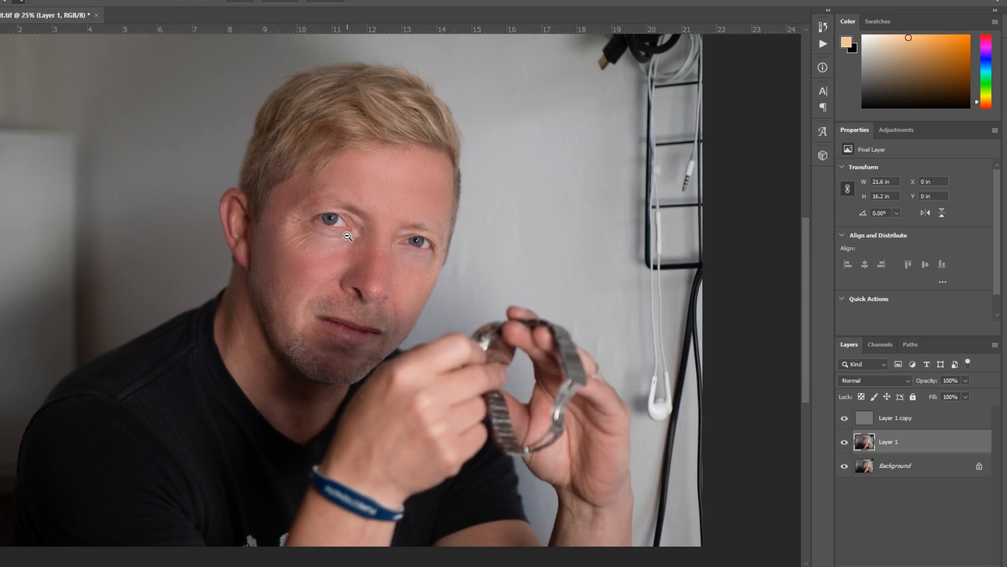
pyautogui.click(844, 441)
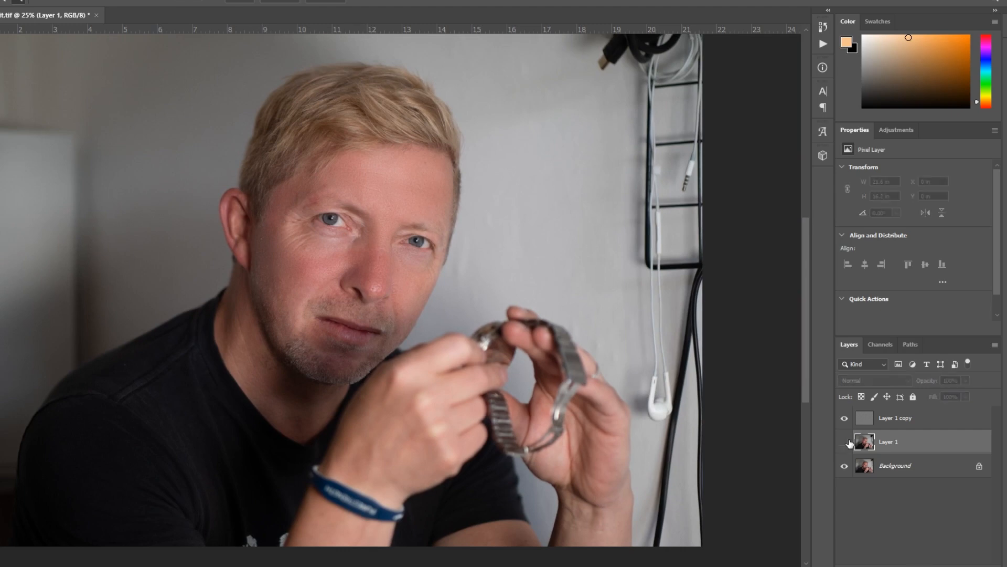
pyautogui.click(845, 442)
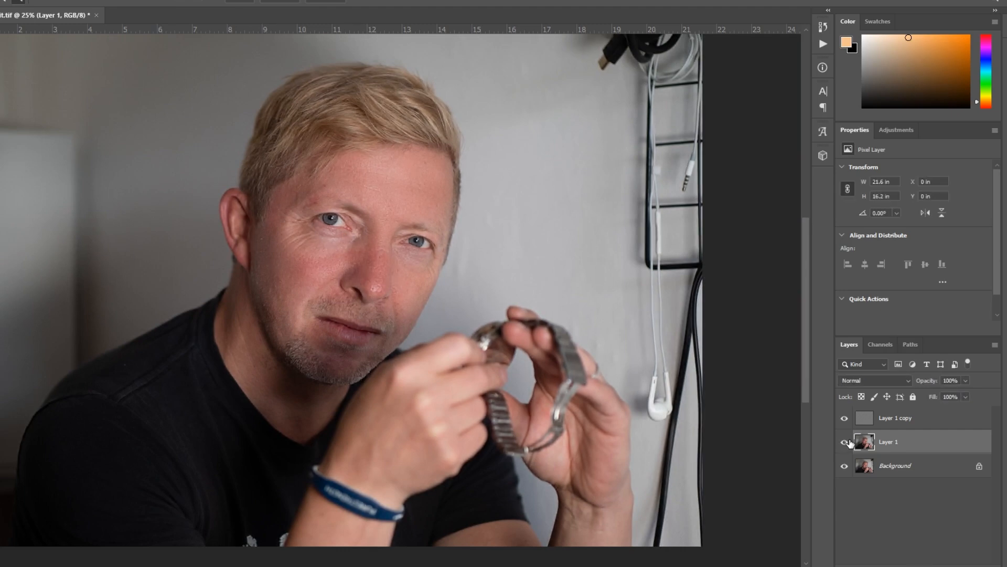
pyautogui.click(844, 442)
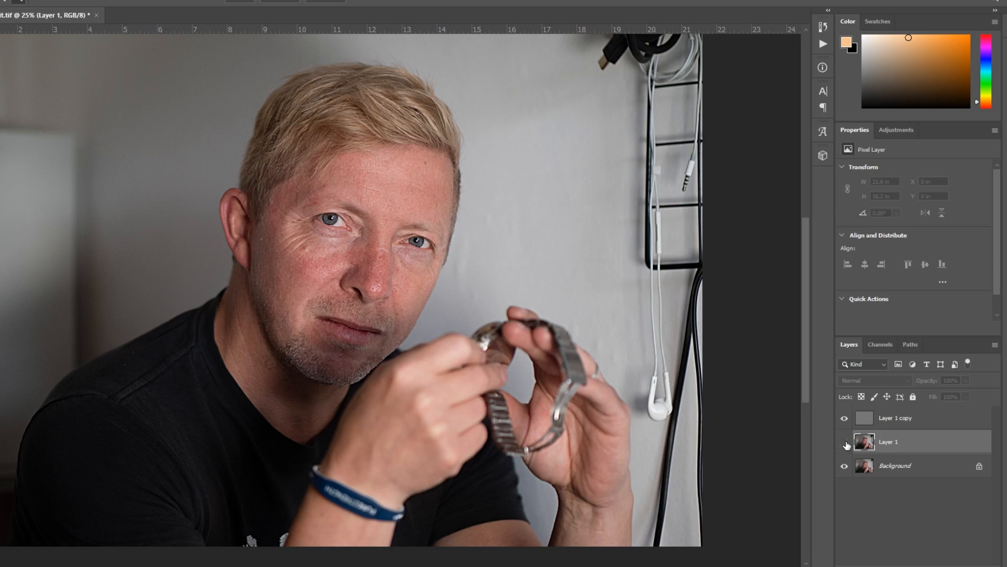
pyautogui.click(844, 443)
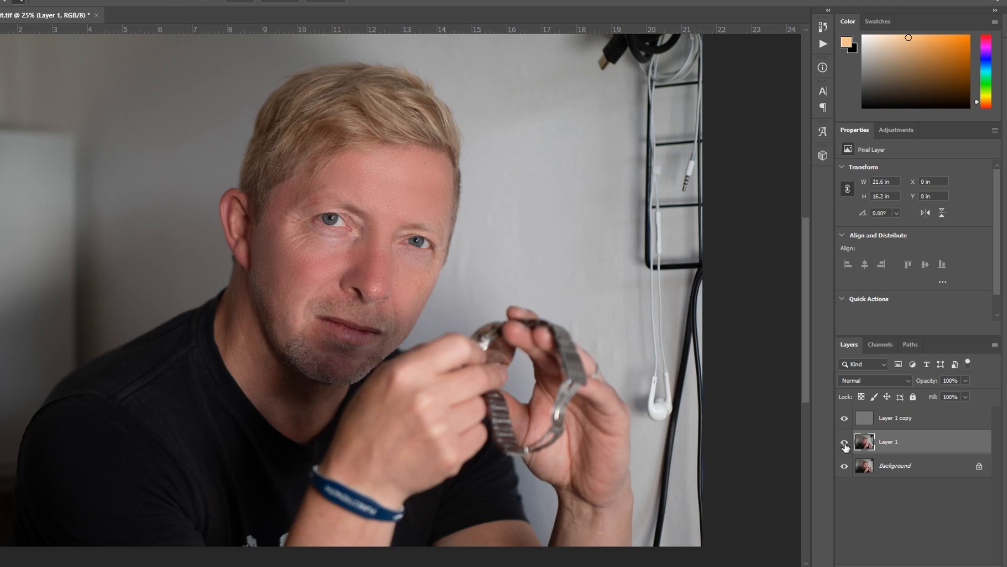
pyautogui.click(845, 443)
pyautogui.moveTo(927, 380); pyautogui.dragTo(886, 389)
pyautogui.moveTo(886, 389); pyautogui.dragTo(886, 388)
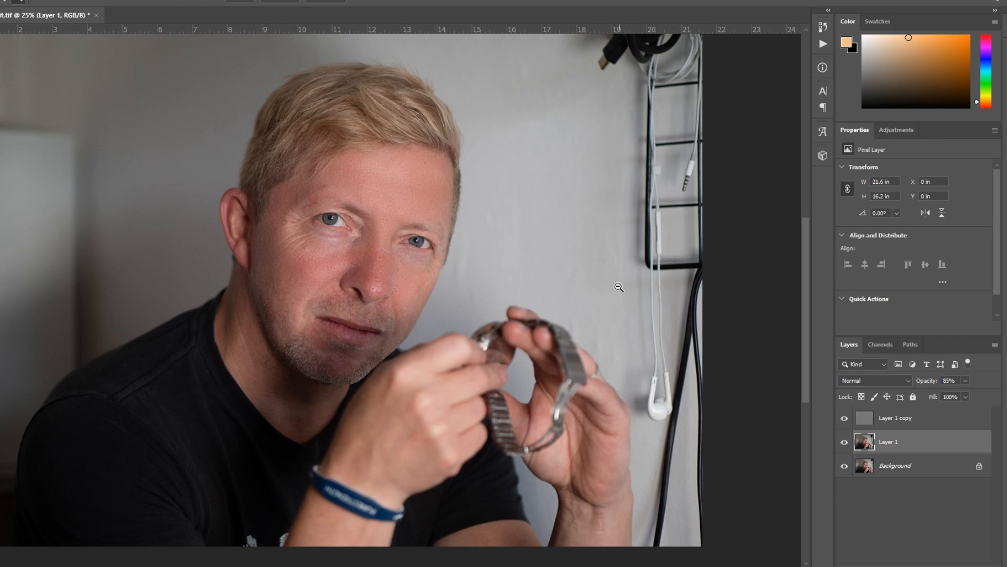
# - Make the Layer 1 copy texture layer active and cover the light speck on the cheek near the ear with sampled skin texture
pyautogui.click(927, 422)
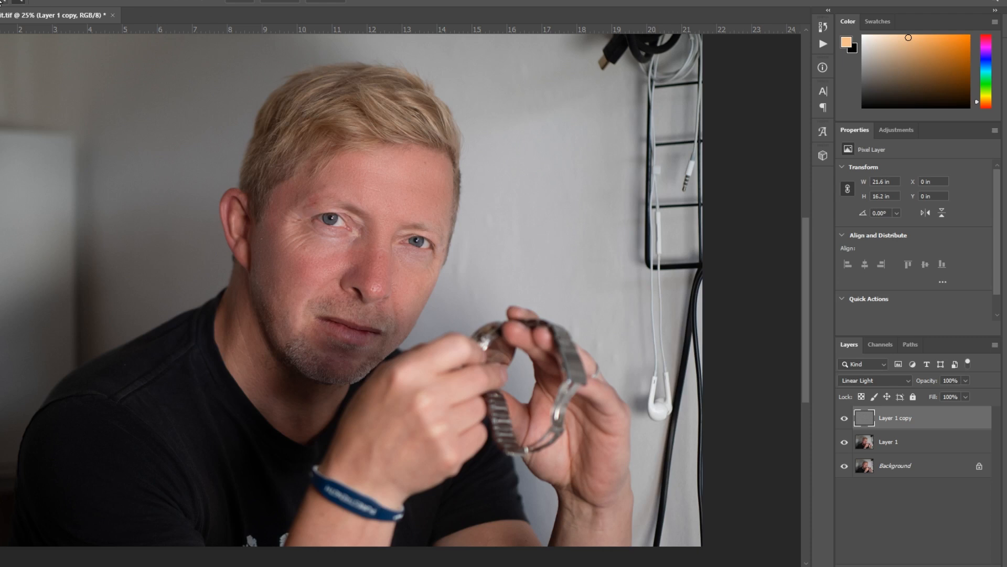
pyautogui.click(1, 2)
pyautogui.click(279, 223)
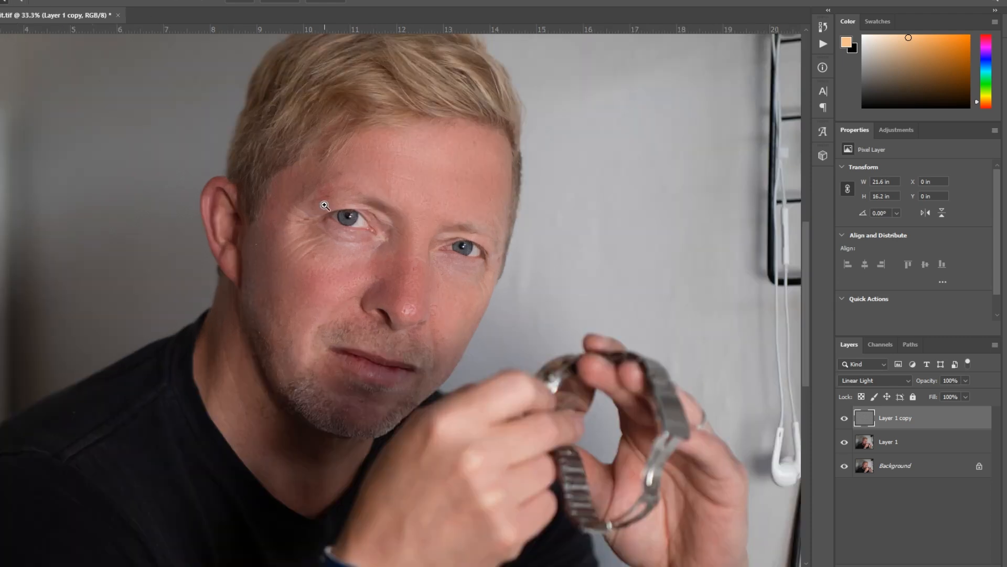
pyautogui.click(325, 205)
pyautogui.click(324, 205)
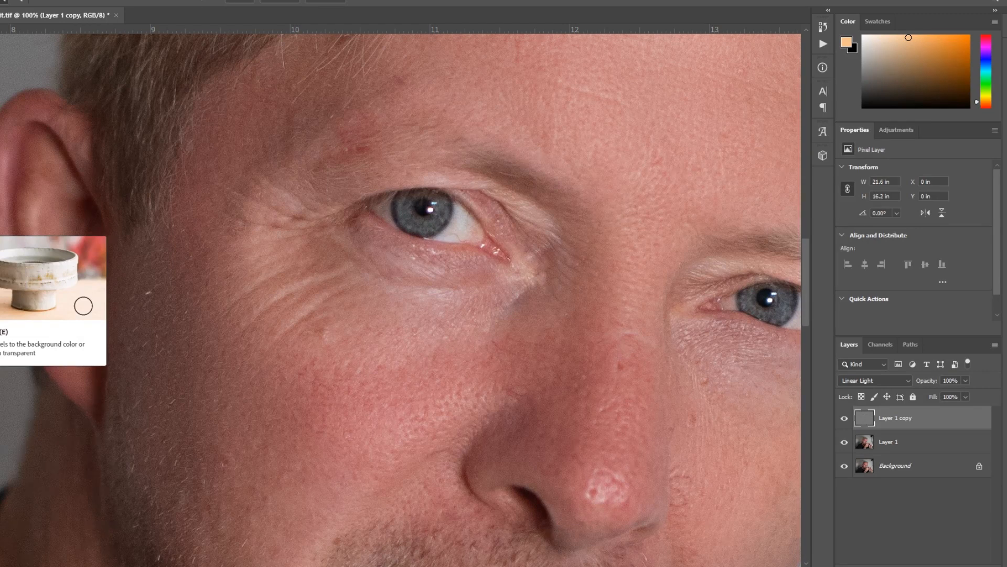
pyautogui.keyDown('alt'); pyautogui.click(182, 285); pyautogui.keyUp('alt')
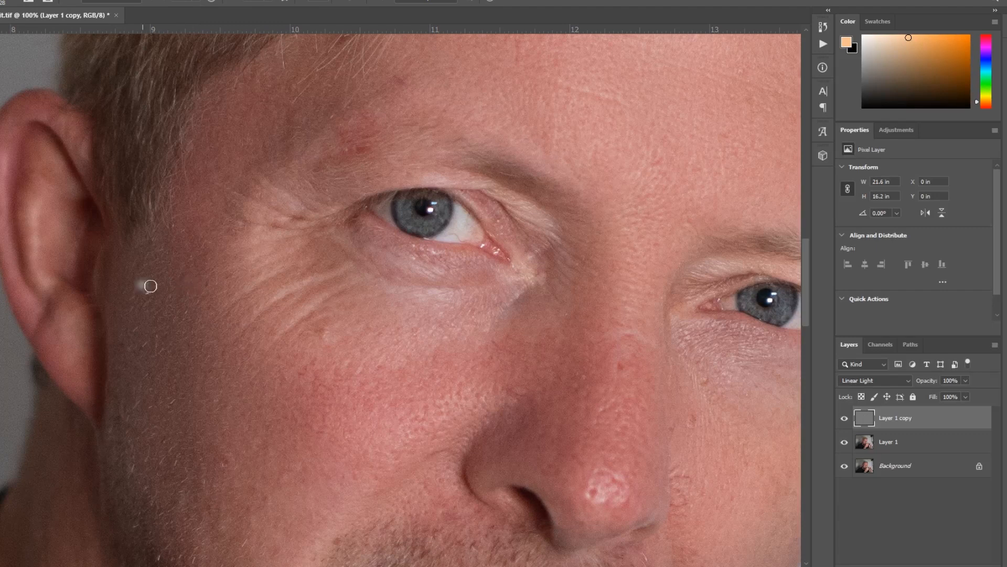
pyautogui.moveTo(144, 290); pyautogui.dragTo(153, 293)
# - Cover the blemishes above the eyebrow and on the forehead with texture sampled from nearby skin
pyautogui.keyDown('alt'); pyautogui.click(439, 134); pyautogui.keyUp('alt')
pyautogui.moveTo(376, 145)
pyautogui.mouseDown()
pyautogui.moveTo(354, 152)
pyautogui.moveTo(354, 162)
pyautogui.moveTo(338, 149)
pyautogui.moveTo(373, 144)
pyautogui.moveTo(353, 138)
pyautogui.moveTo(335, 155)
pyautogui.moveTo(368, 114)
pyautogui.moveTo(326, 139)
pyautogui.moveTo(383, 141)
pyautogui.mouseUp()
pyautogui.keyDown('alt'); pyautogui.click(454, 143); pyautogui.keyUp('alt')
pyautogui.keyDown('alt'); pyautogui.click(478, 78); pyautogui.keyUp('alt')
pyautogui.moveTo(396, 77); pyautogui.dragTo(401, 86)
# - Cover the spots on the bridge of the nose and the rough shiny texture on its tip with sampled skin texture
pyautogui.keyDown('alt'); pyautogui.click(643, 308); pyautogui.keyUp('alt')
pyautogui.moveTo(622, 368)
pyautogui.mouseDown()
pyautogui.moveTo(616, 374)
pyautogui.moveTo(617, 362)
pyautogui.mouseUp()
pyautogui.moveTo(633, 357); pyautogui.dragTo(630, 354)
pyautogui.keyDown('alt'); pyautogui.click(618, 321); pyautogui.keyUp('alt')
pyautogui.moveTo(617, 333)
pyautogui.mouseDown()
pyautogui.moveTo(602, 317)
pyautogui.moveTo(656, 344)
pyautogui.moveTo(603, 335)
pyautogui.mouseUp()
pyautogui.keyDown('alt'); pyautogui.click(611, 320); pyautogui.keyUp('alt')
pyautogui.keyDown('alt'); pyautogui.click(598, 457); pyautogui.keyUp('alt')
pyautogui.moveTo(596, 485)
pyautogui.mouseDown()
pyautogui.moveTo(624, 500)
pyautogui.moveTo(609, 466)
pyautogui.moveTo(628, 460)
pyautogui.moveTo(594, 451)
pyautogui.mouseUp()
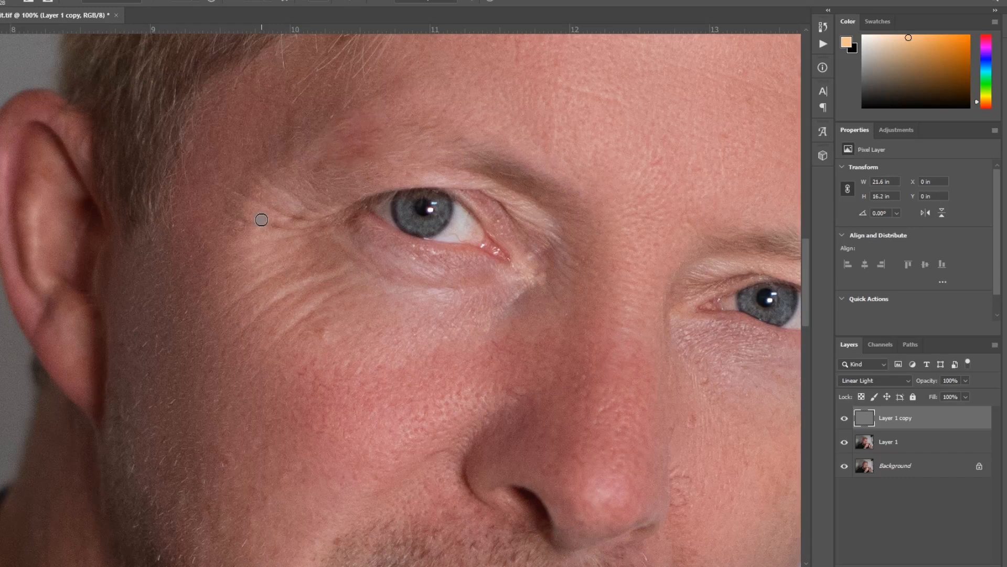
pyautogui.keyDown('alt'); pyautogui.click(301, 190); pyautogui.keyUp('alt')
pyautogui.moveTo(294, 221)
pyautogui.mouseDown()
pyautogui.moveTo(282, 219)
pyautogui.moveTo(304, 230)
pyautogui.mouseUp()
pyautogui.hotkey('ctrl', 'z')
# - Paint sampled skin texture over the wrinkles beside the ear-side eye and retouch the temple on the opposite side
pyautogui.keyDown('alt'); pyautogui.click(306, 272); pyautogui.keyUp('alt')
pyautogui.moveTo(277, 295); pyautogui.dragTo(336, 277)
pyautogui.moveTo(336, 277)
pyautogui.mouseDown()
pyautogui.moveTo(274, 299)
pyautogui.moveTo(230, 344)
pyautogui.mouseUp()
pyautogui.hscroll(5, 400, 300)
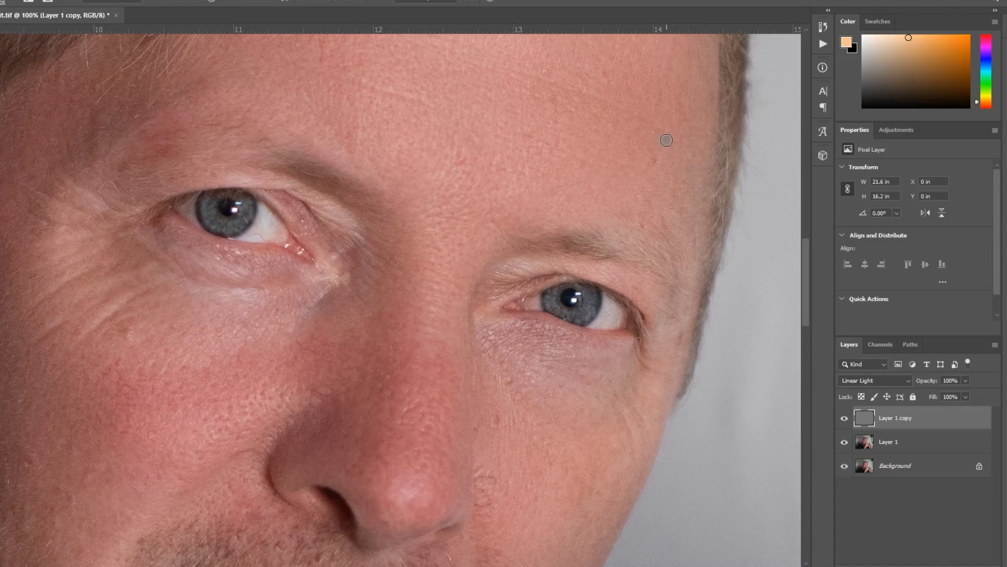
pyautogui.keyDown('alt'); pyautogui.click(706, 174); pyautogui.keyUp('alt')
# - Review the retouched face from farther out at 33.3% zoom
pyautogui.press('v')
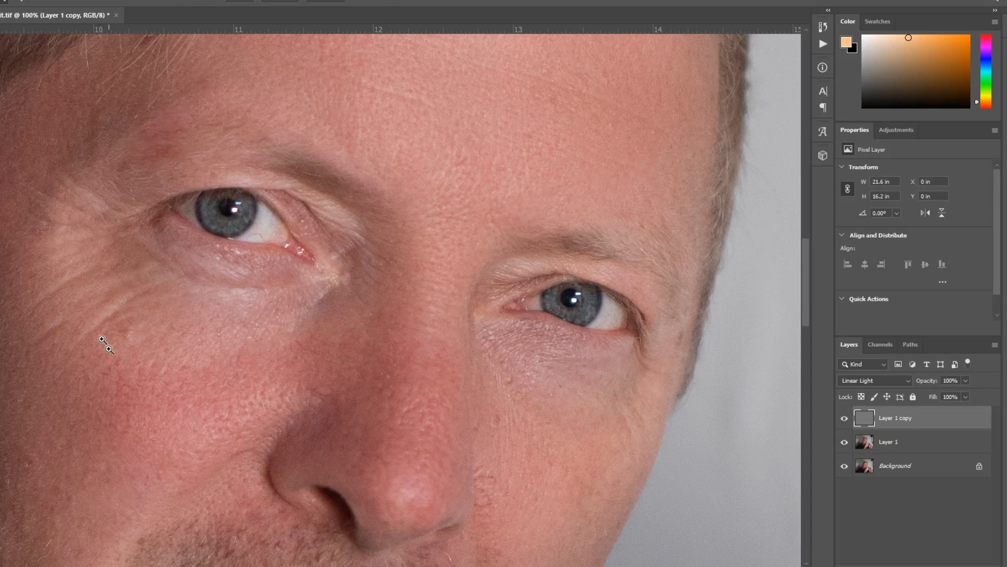
pyautogui.press('z')
pyautogui.keyDown('alt'); pyautogui.click(266, 354); pyautogui.keyUp('alt')
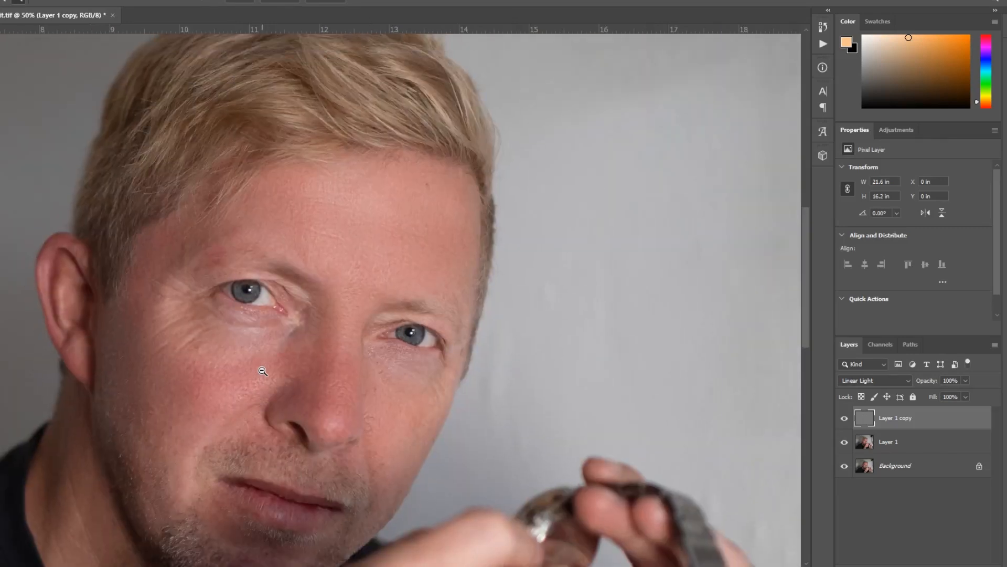
pyautogui.keyDown('alt'); pyautogui.click(263, 371); pyautogui.keyUp('alt')
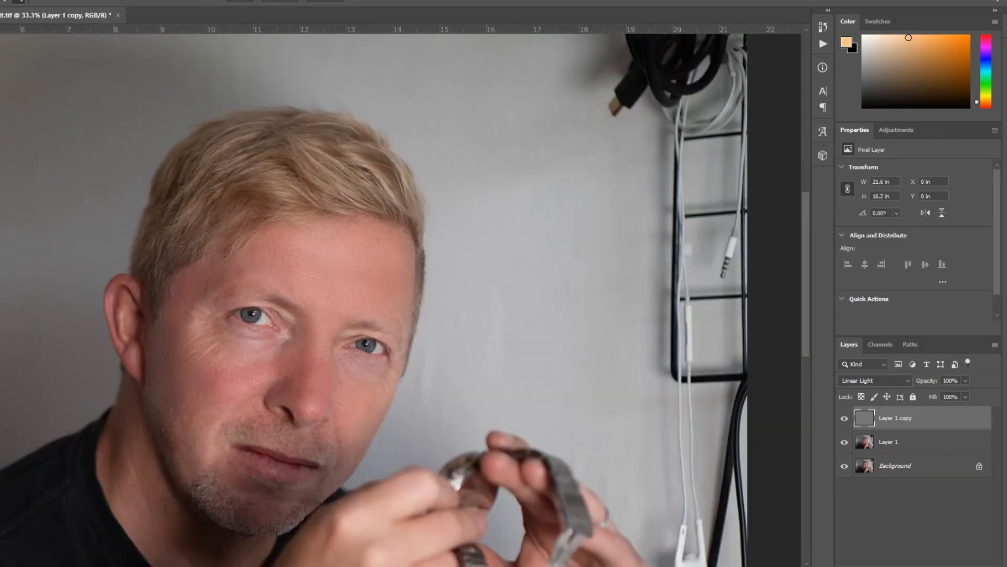
# - Examine the retouched forehead and eyes up close, ending on a view of the whole head
pyautogui.press('v')
pyautogui.press('z')
pyautogui.click(257, 253)
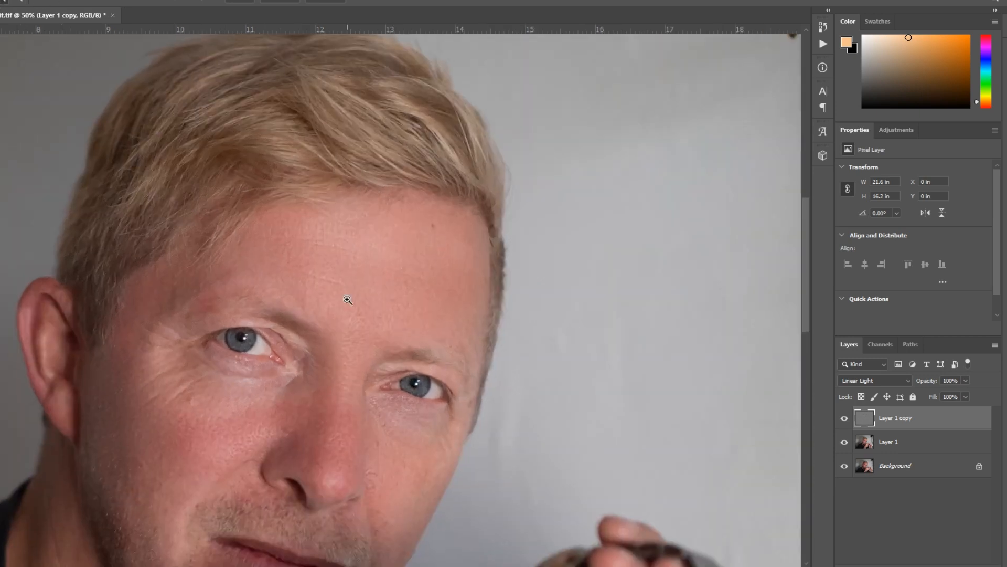
pyautogui.click(348, 300)
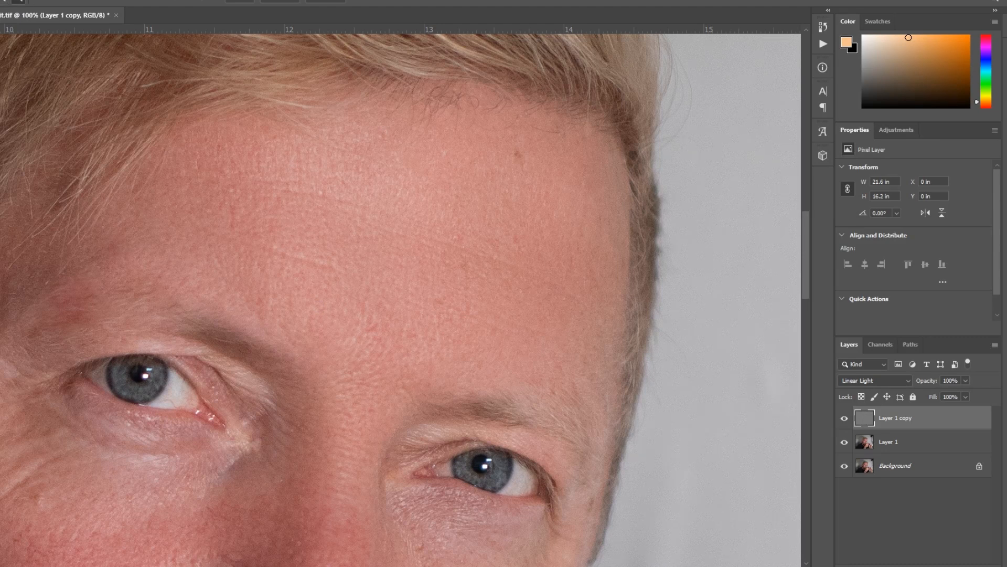
pyautogui.keyDown('alt'); pyautogui.click(297, 286); pyautogui.keyUp('alt')
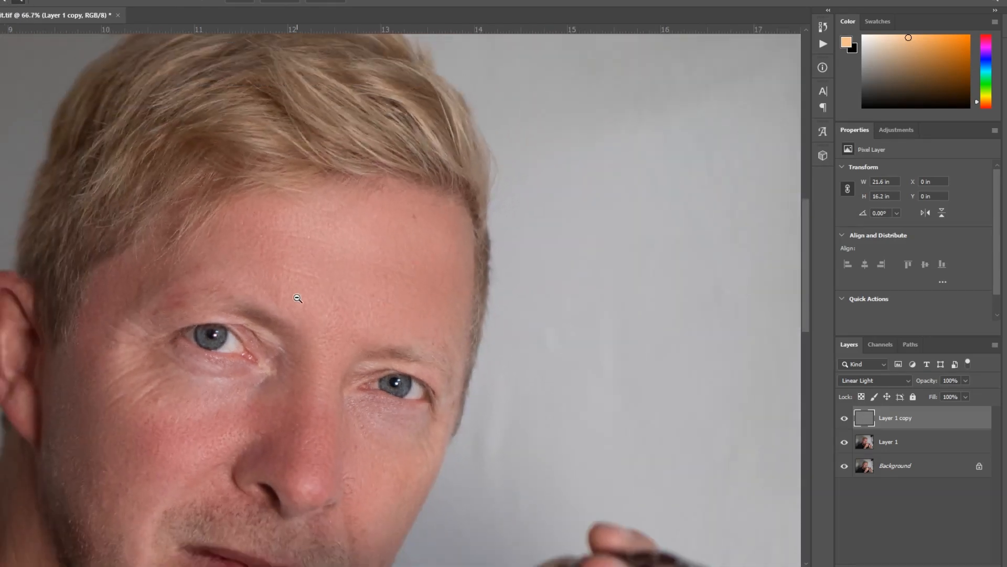
pyautogui.keyDown('alt'); pyautogui.click(298, 298); pyautogui.keyUp('alt')
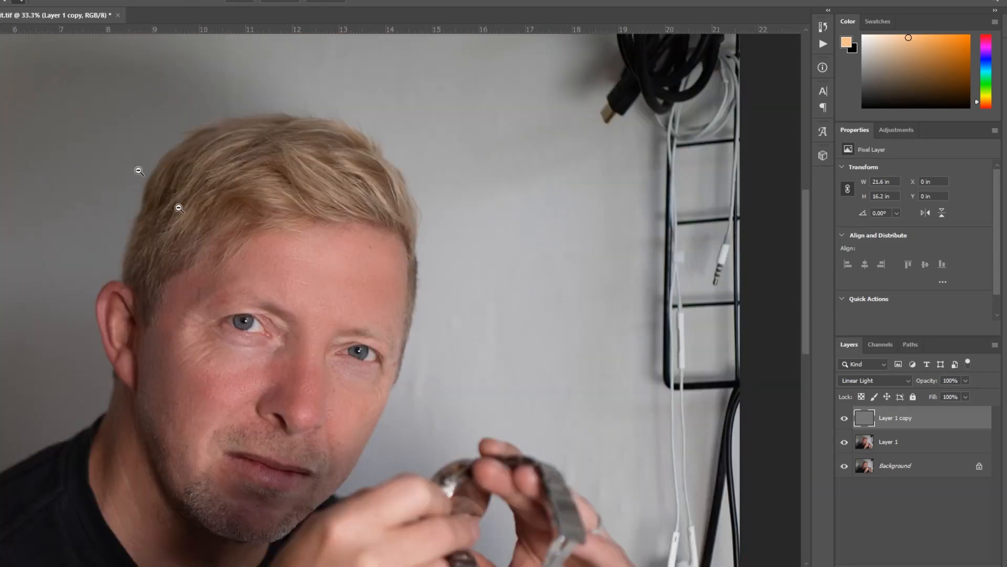
pyautogui.keyDown('shift'); pyautogui.click(910, 475); pyautogui.keyUp('shift')
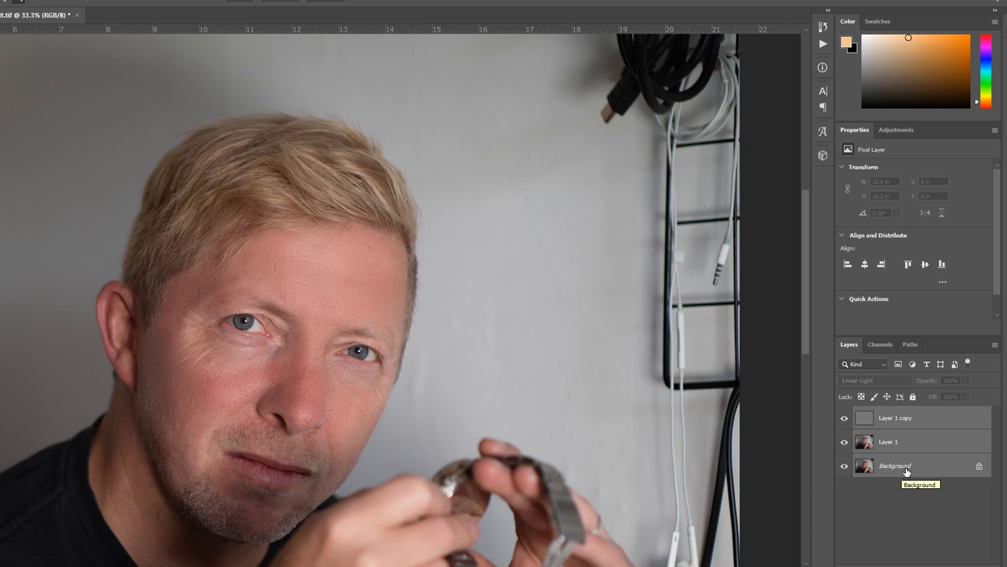
pyautogui.rightClick(905, 469)
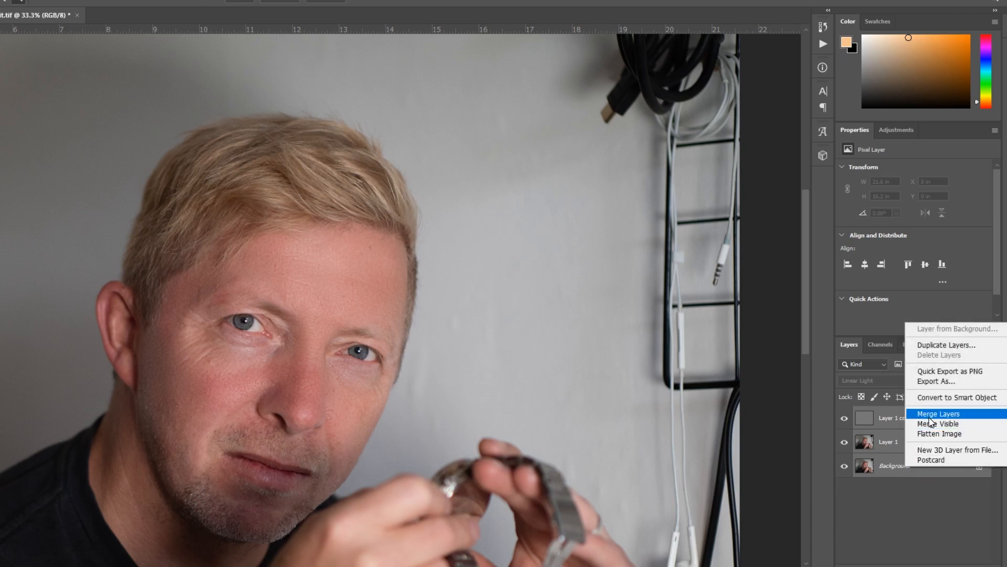
pyautogui.click(882, 494)
# - Merge the texture layer Layer 1 copy with the blurred Layer 1
pyautogui.click(901, 444)
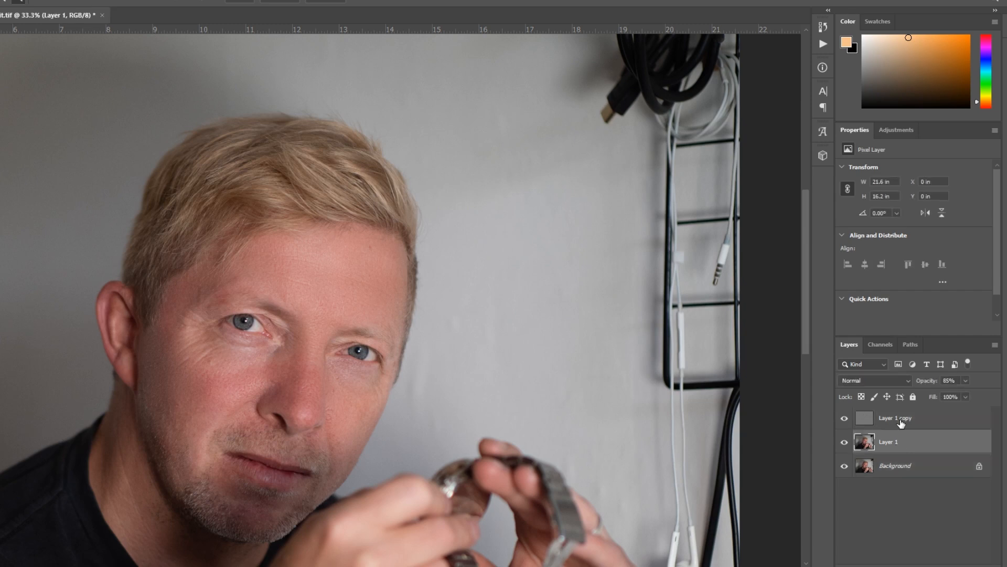
pyautogui.keyDown('shift'); pyautogui.click(901, 422); pyautogui.keyUp('shift')
pyautogui.rightClick(909, 451)
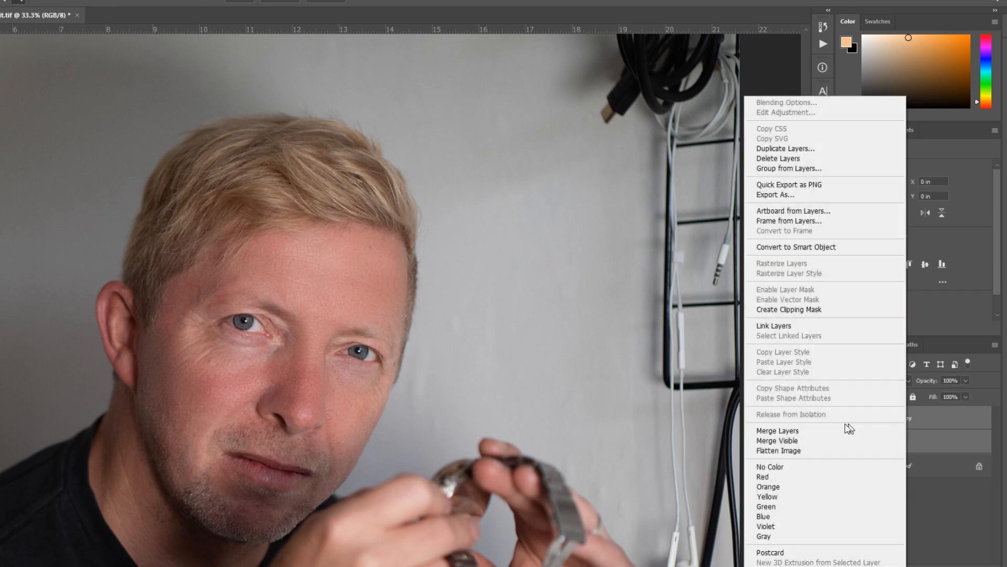
pyautogui.click(812, 435)
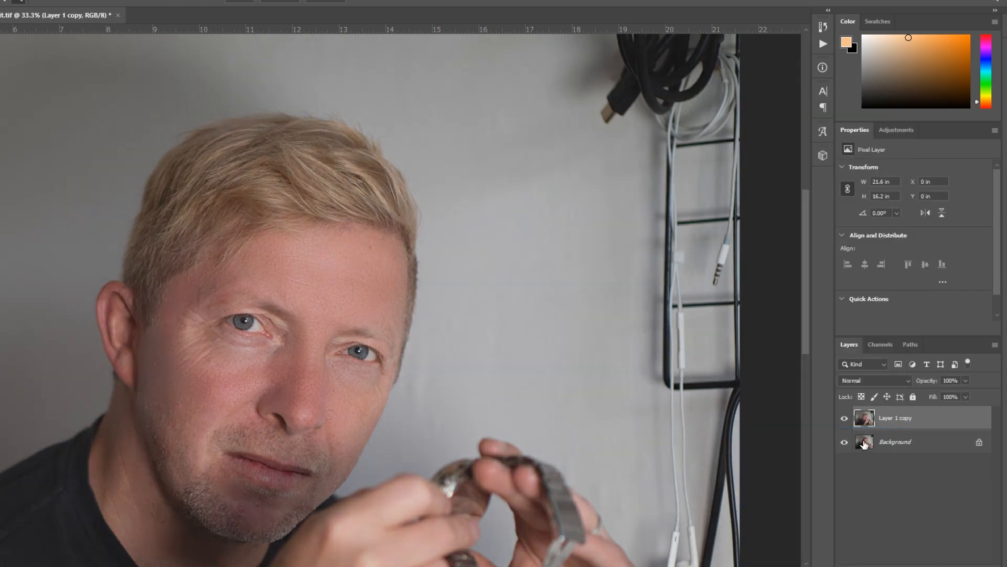
# - Compare the merged retouch with the original portrait by toggling the visibility of Layer 1 copy
pyautogui.click(884, 448)
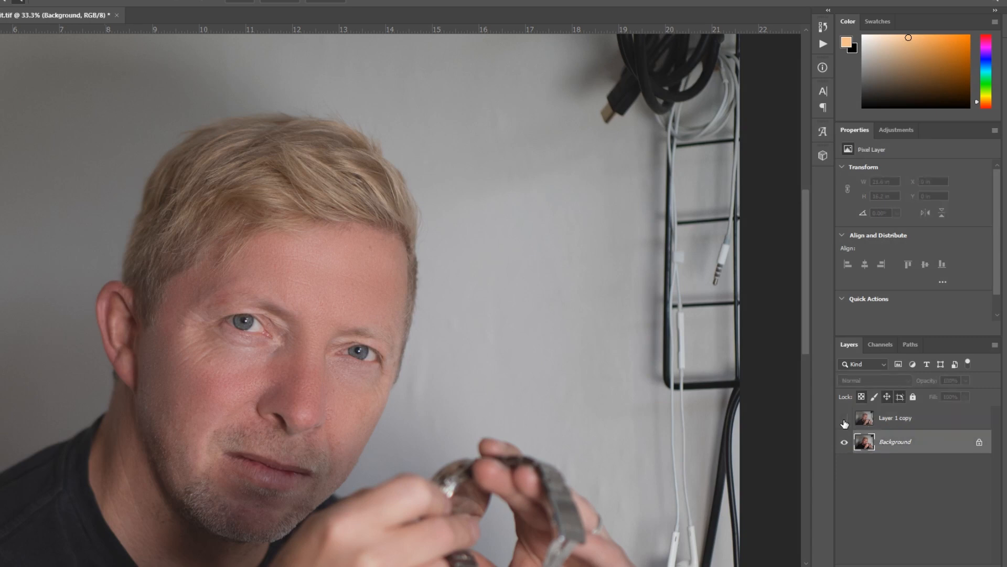
pyautogui.click(845, 419)
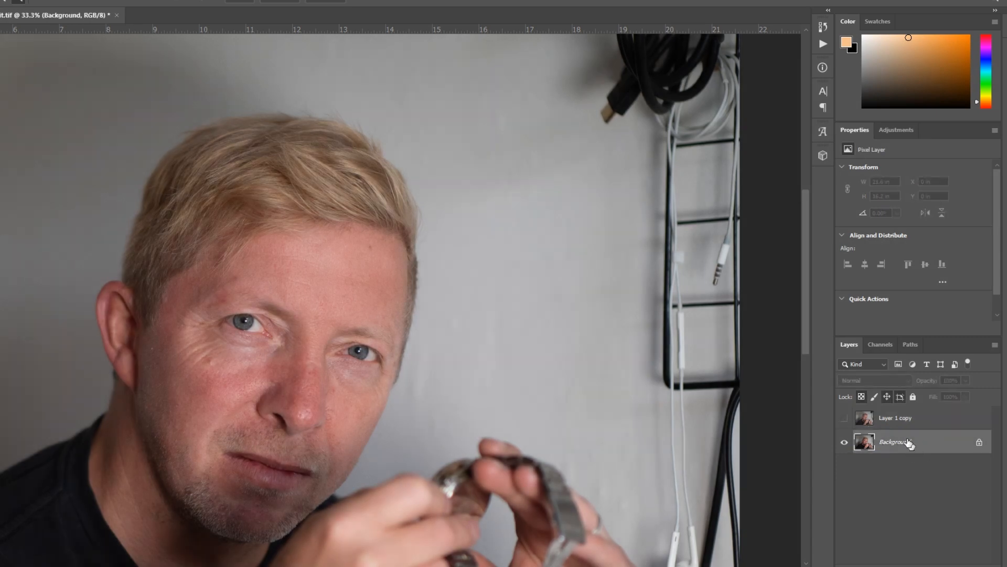
pyautogui.click(845, 419)
pyautogui.click(843, 419)
pyautogui.click(844, 418)
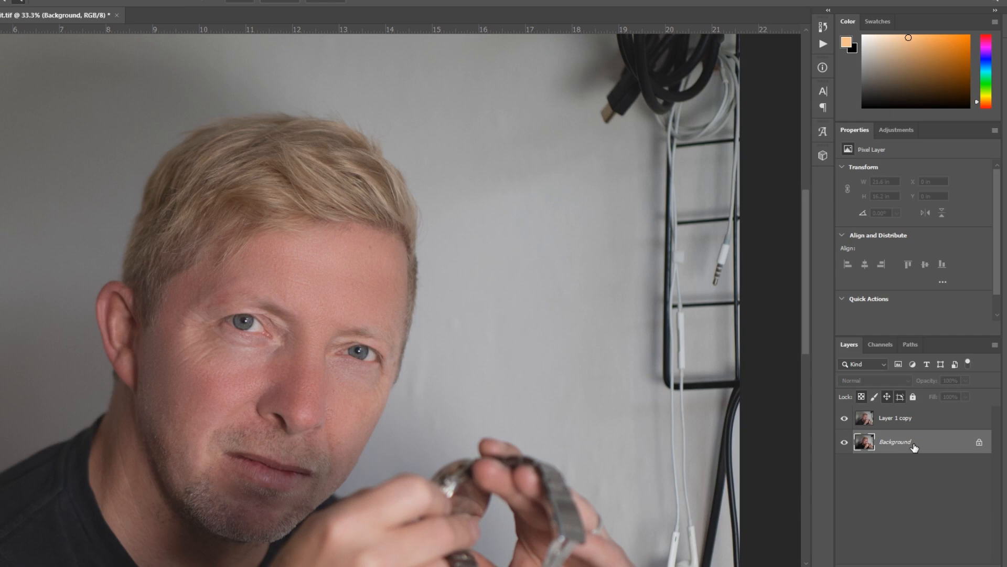
# - Add a layer mask to Layer 1 copy and paint black over the hair with a 193 px brush to reveal the original
pyautogui.click(915, 422)
pyautogui.click(919, 565)
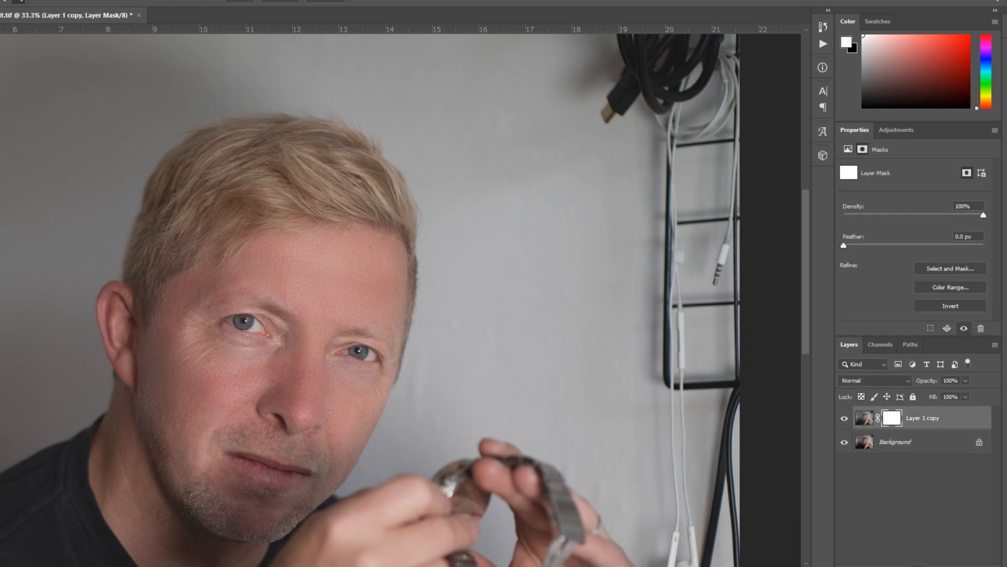
pyautogui.press('x')
pyautogui.press('b')
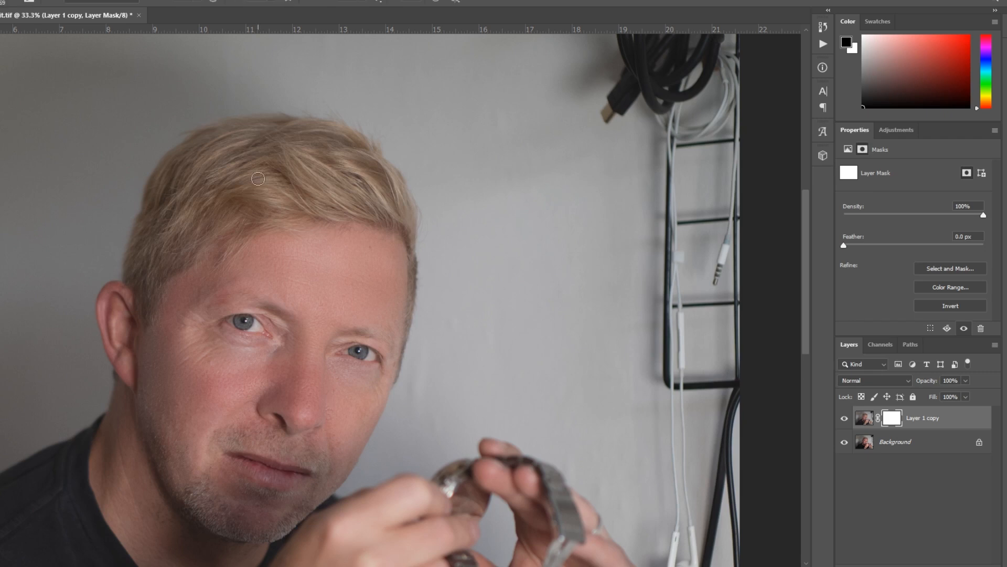
pyautogui.rightClick(264, 178)
pyautogui.moveTo(347, 206); pyautogui.dragTo(360, 206)
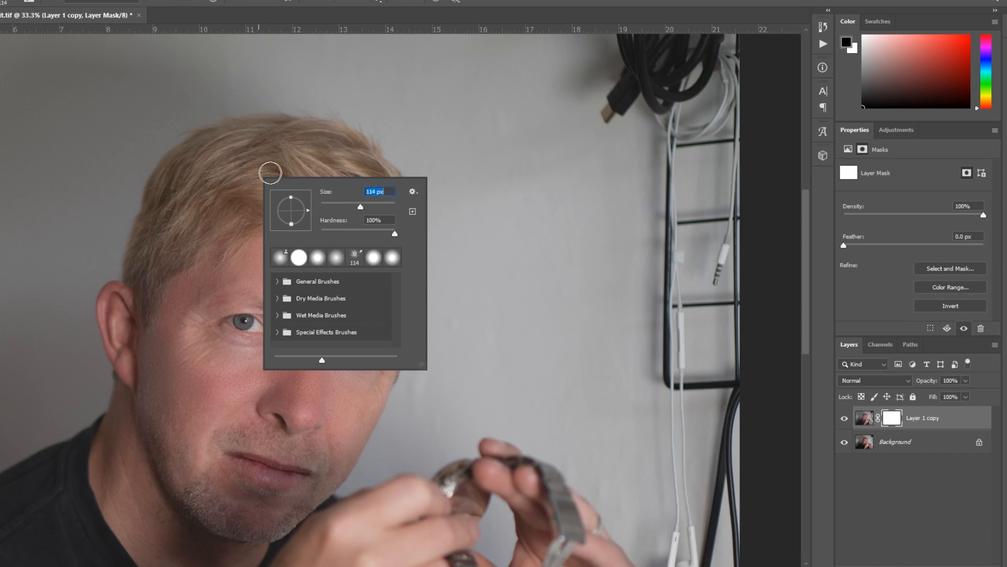
pyautogui.press('Return')
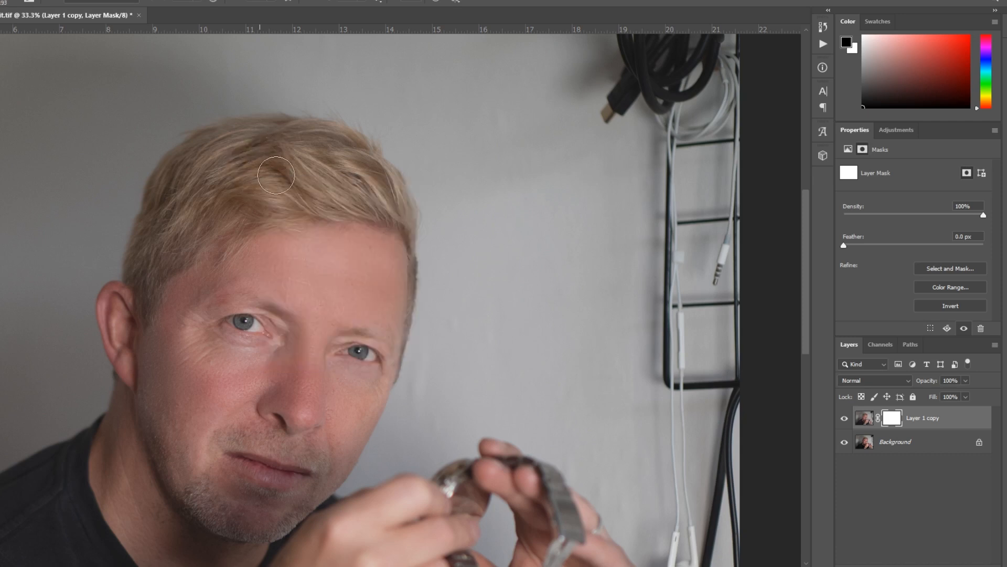
pyautogui.moveTo(276, 175)
pyautogui.mouseDown()
pyautogui.moveTo(256, 201)
pyautogui.moveTo(381, 195)
pyautogui.moveTo(380, 180)
pyautogui.moveTo(319, 141)
pyautogui.moveTo(252, 138)
pyautogui.moveTo(211, 159)
pyautogui.moveTo(222, 151)
pyautogui.moveTo(205, 149)
pyautogui.moveTo(163, 192)
pyautogui.moveTo(144, 262)
pyautogui.moveTo(195, 222)
pyautogui.moveTo(275, 185)
pyautogui.moveTo(245, 212)
pyautogui.mouseUp()
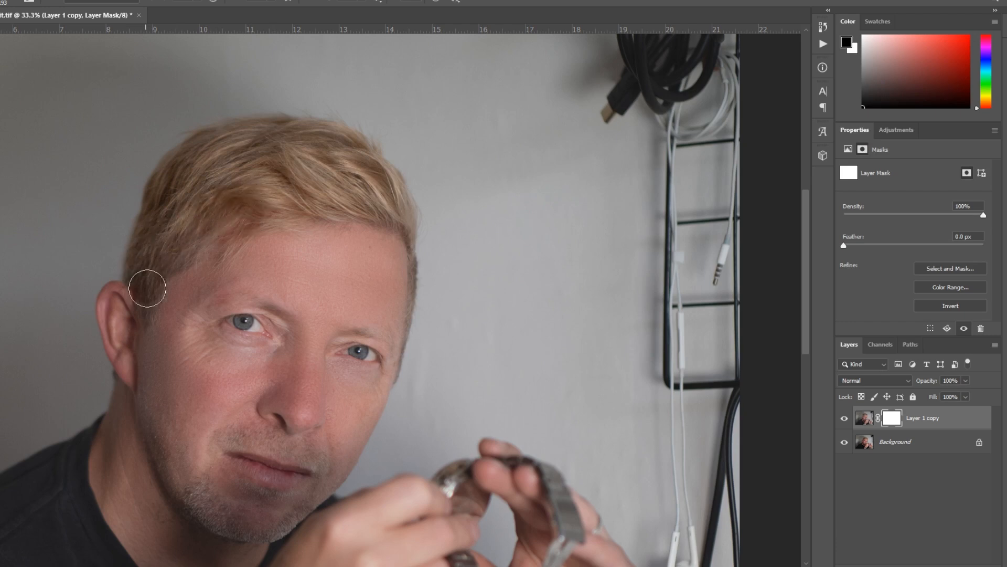
pyautogui.moveTo(147, 288)
pyautogui.mouseDown()
pyautogui.moveTo(273, 167)
pyautogui.moveTo(326, 169)
pyautogui.moveTo(392, 212)
pyautogui.moveTo(296, 185)
pyautogui.moveTo(238, 184)
pyautogui.moveTo(234, 197)
pyautogui.mouseUp()
# - Soften the brush to 36% hardness and paint black on the mask over the hair from the fringe down to the ear
pyautogui.rightClick(233, 197)
pyautogui.moveTo(374, 249); pyautogui.dragTo(328, 249)
pyautogui.click(233, 172)
pyautogui.moveTo(197, 248)
pyautogui.mouseDown()
pyautogui.moveTo(180, 243)
pyautogui.moveTo(160, 259)
pyautogui.moveTo(140, 306)
pyautogui.mouseUp()
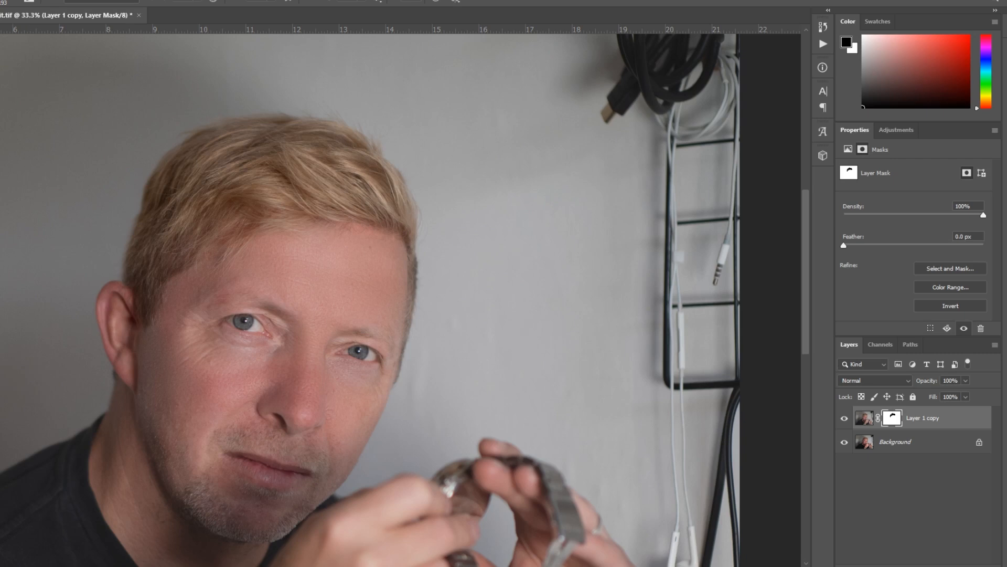
# - Paint black on the mask over the iris of the ear-side eye with a smaller brush to restore its original detail
pyautogui.press('z')
pyautogui.click(251, 321)
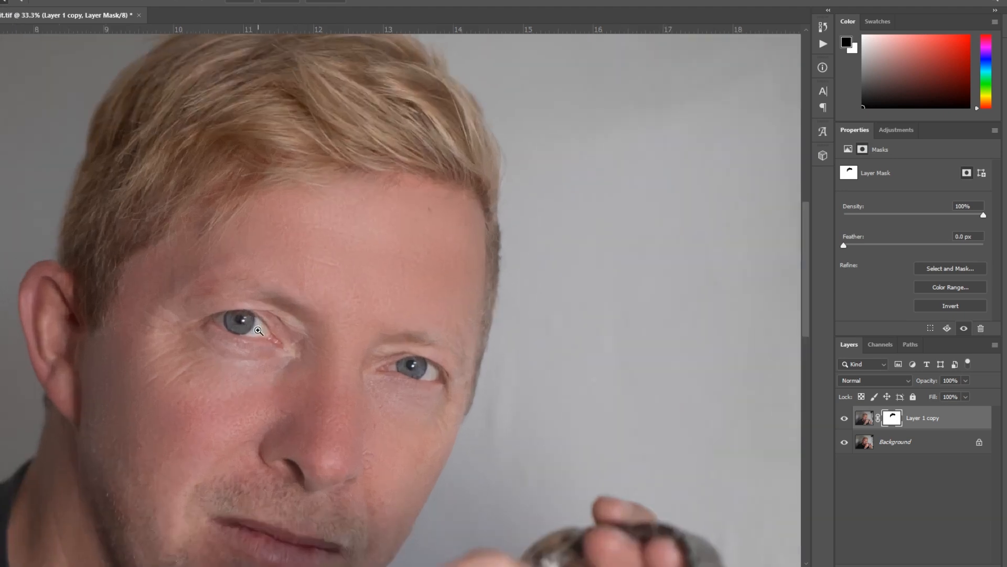
pyautogui.click(258, 332)
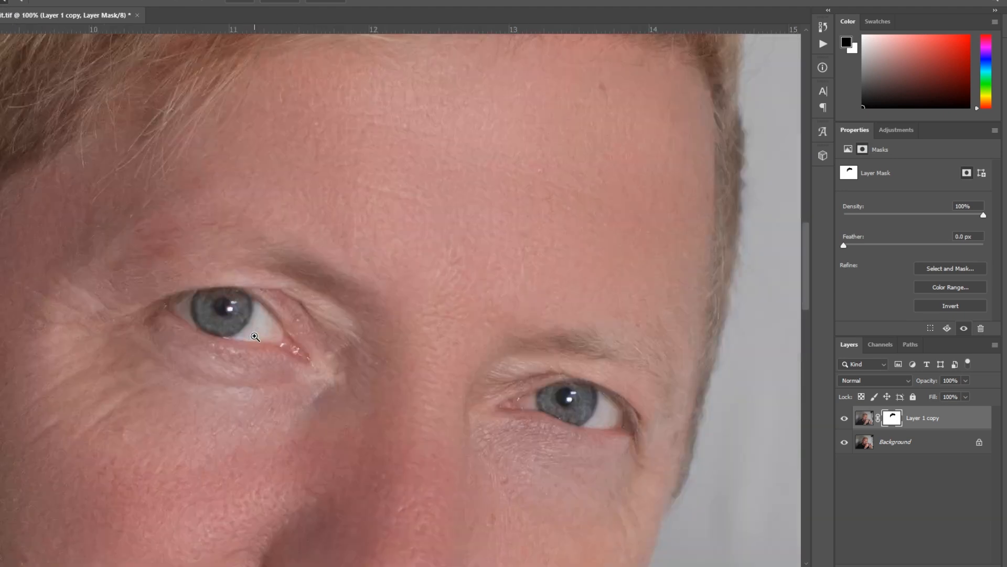
pyautogui.click(255, 334)
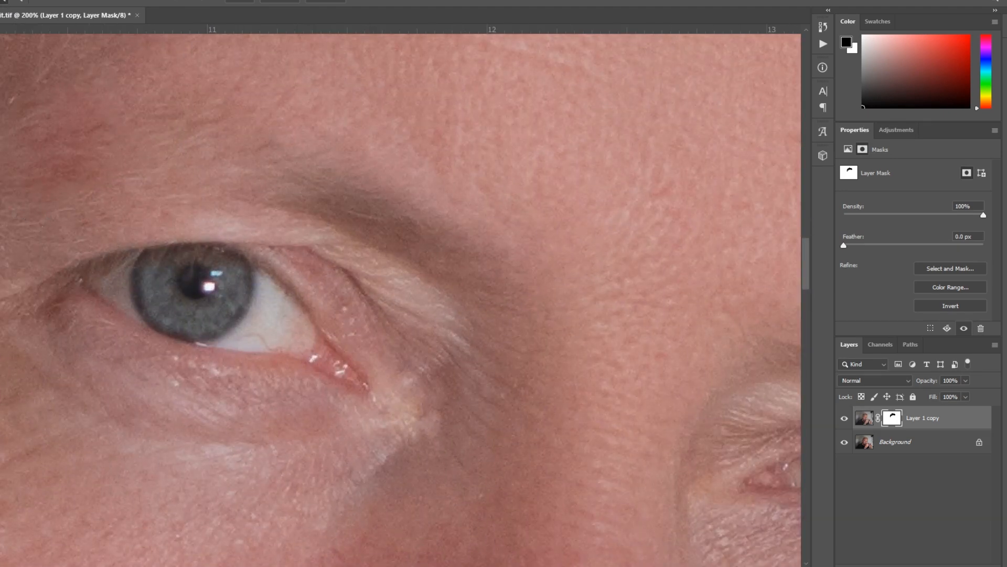
pyautogui.press('b')
pyautogui.rightClick(204, 307)
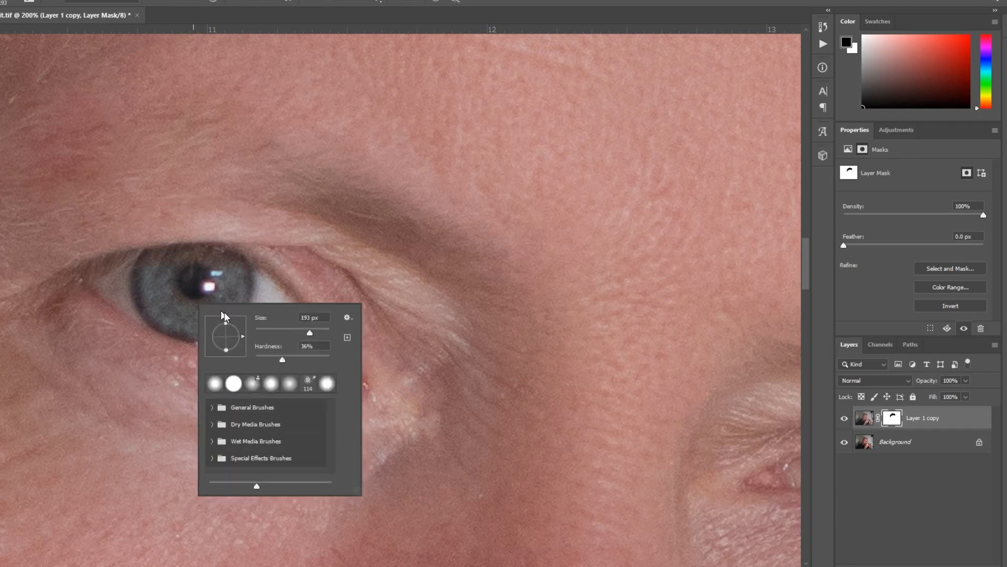
pyautogui.moveTo(309, 332); pyautogui.dragTo(267, 324)
pyautogui.click(179, 285)
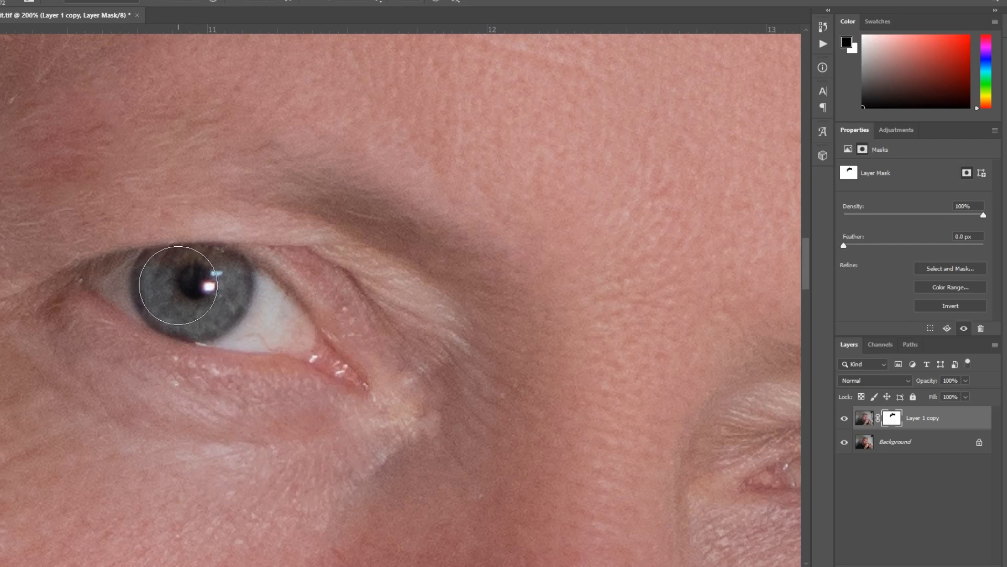
pyautogui.moveTo(178, 285)
pyautogui.mouseDown()
pyautogui.moveTo(197, 302)
pyautogui.moveTo(208, 288)
pyautogui.moveTo(184, 304)
pyautogui.mouseUp()
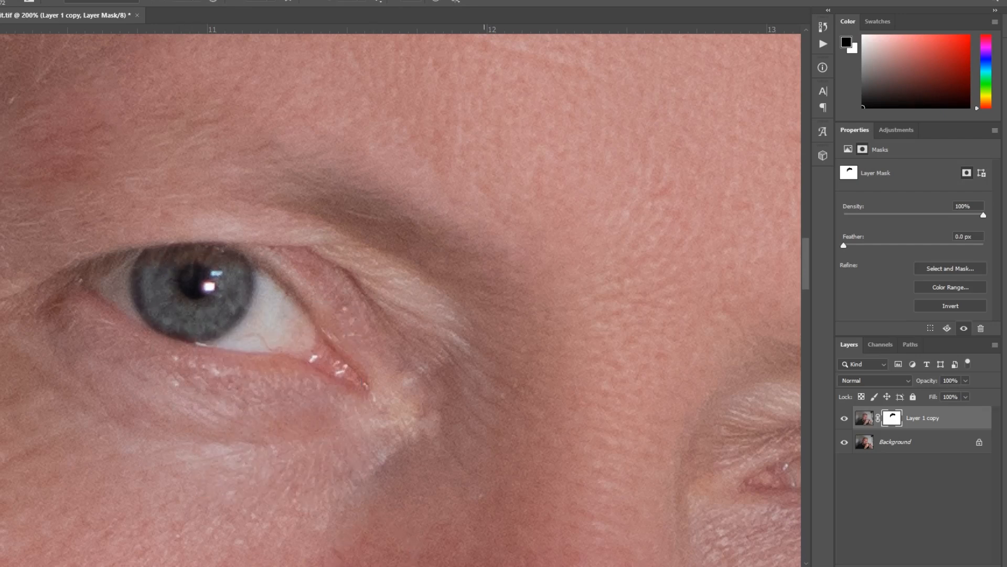
pyautogui.hscroll(6, 376, 550)
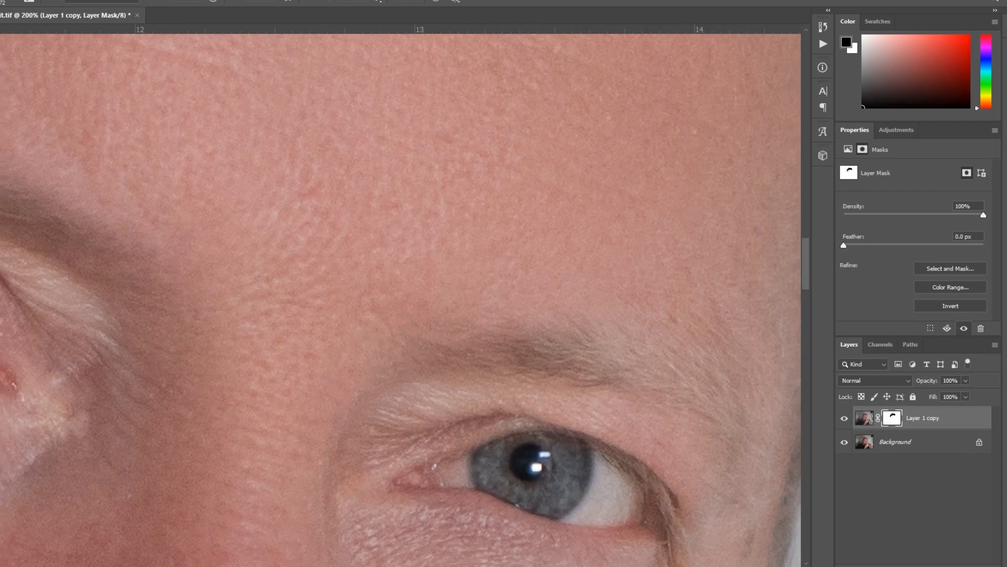
# - Merge the masked Layer 1 copy with the Background layer
pyautogui.press('z')
pyautogui.keyDown('alt'); pyautogui.click(292, 289); pyautogui.keyUp('alt')
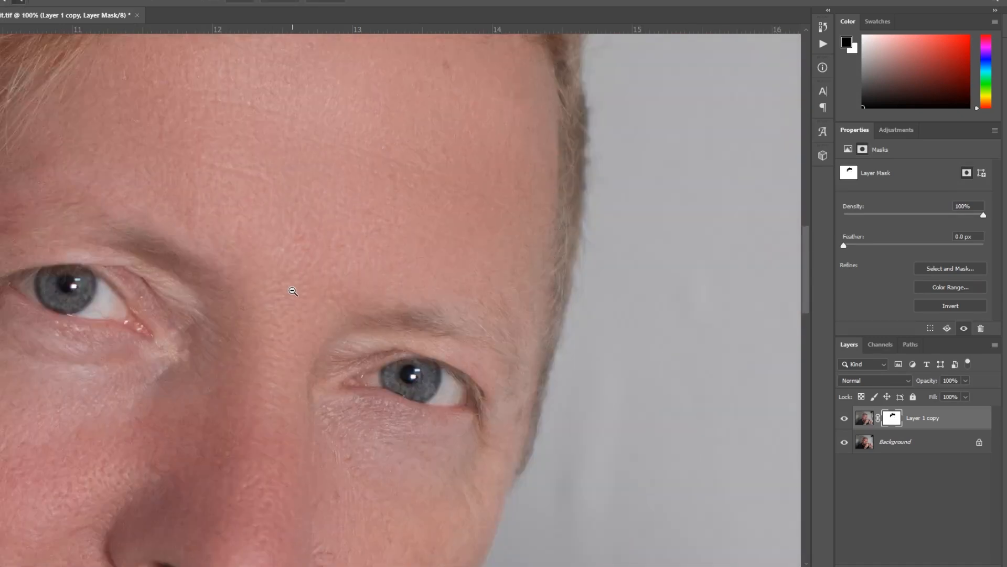
pyautogui.keyDown('alt'); pyautogui.click(293, 290); pyautogui.keyUp('alt')
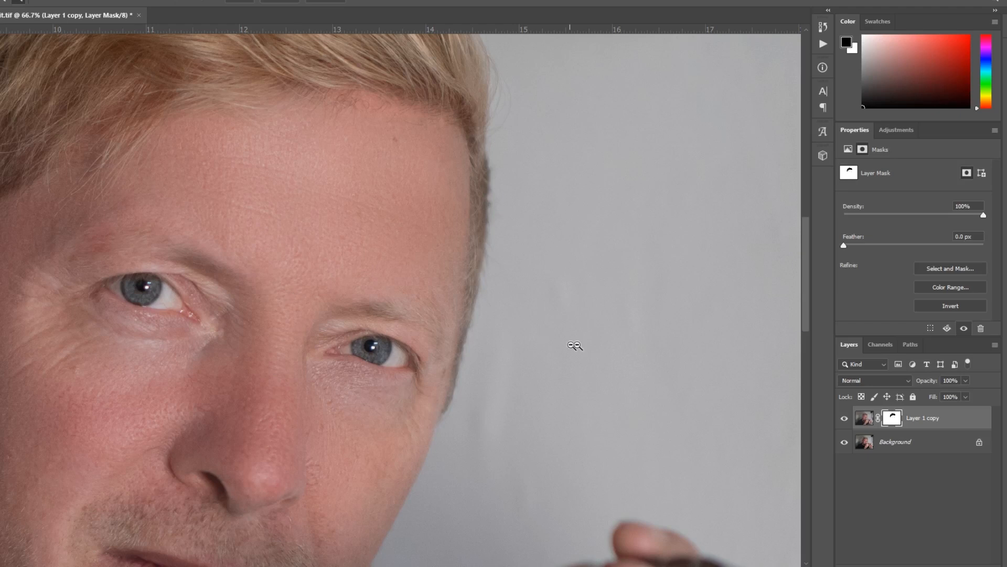
pyautogui.click(928, 443)
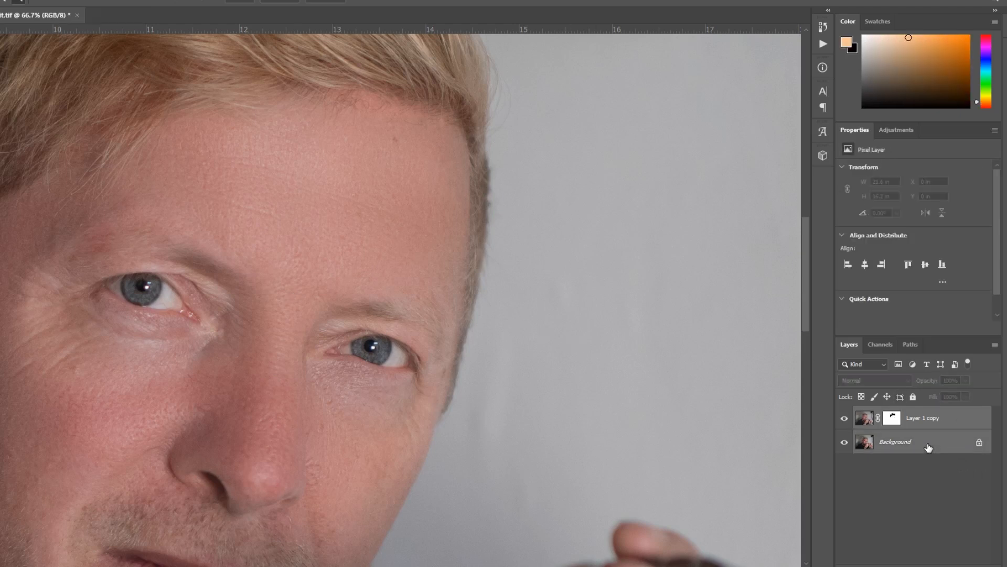
pyautogui.rightClick(928, 443)
pyautogui.click(973, 391)
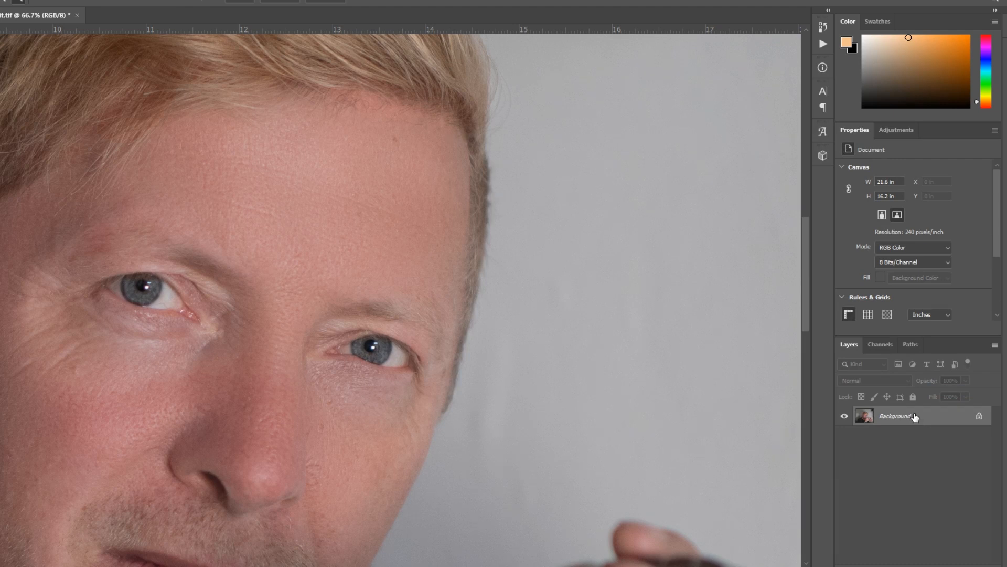
# - Add a Curves adjustment layer, raise the RGB curve in the highlights to brighten the image, and invert its mask to black
pyautogui.click(927, 566)
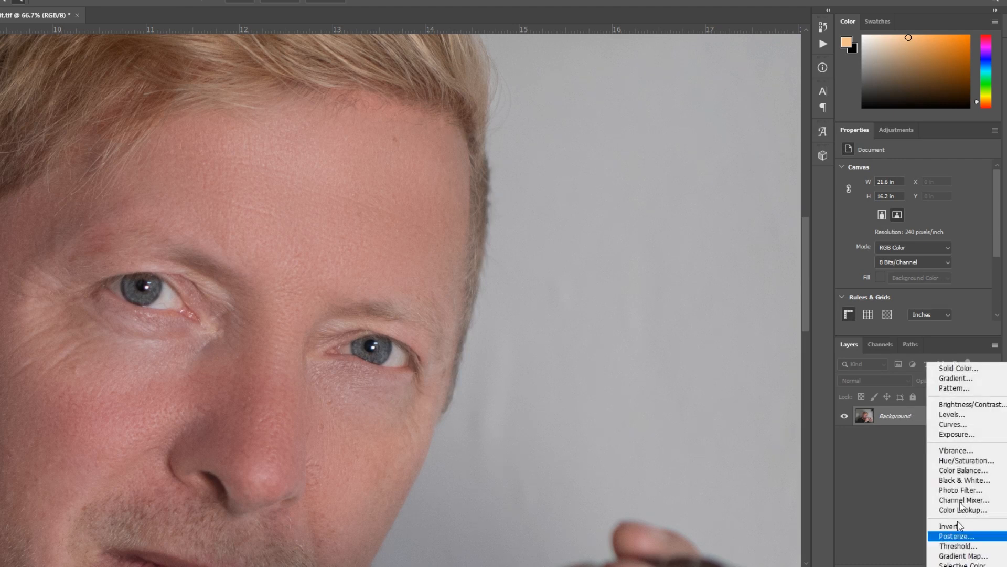
pyautogui.click(952, 424)
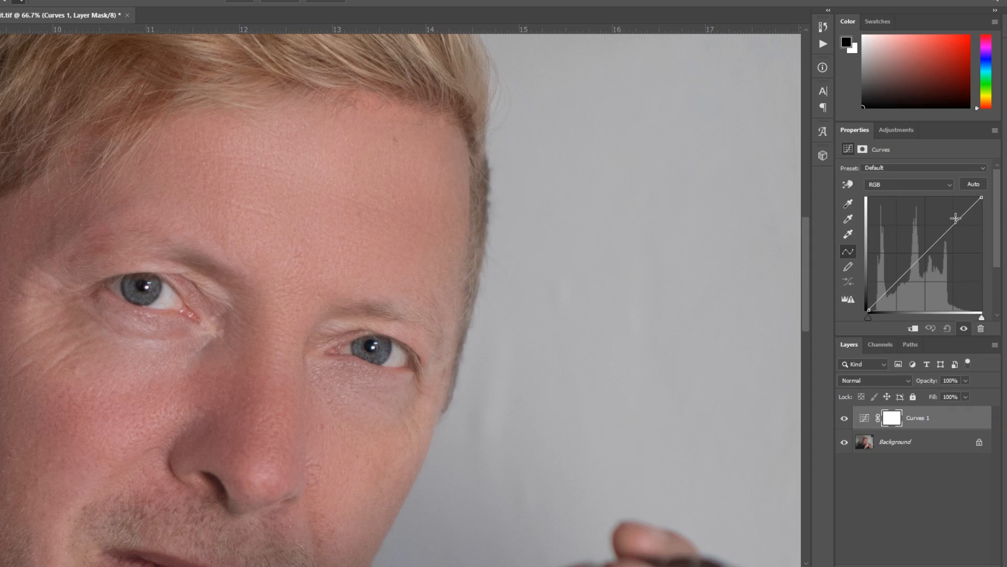
pyautogui.moveTo(955, 222)
pyautogui.mouseDown()
pyautogui.moveTo(924, 213)
pyautogui.moveTo(939, 223)
pyautogui.mouseUp()
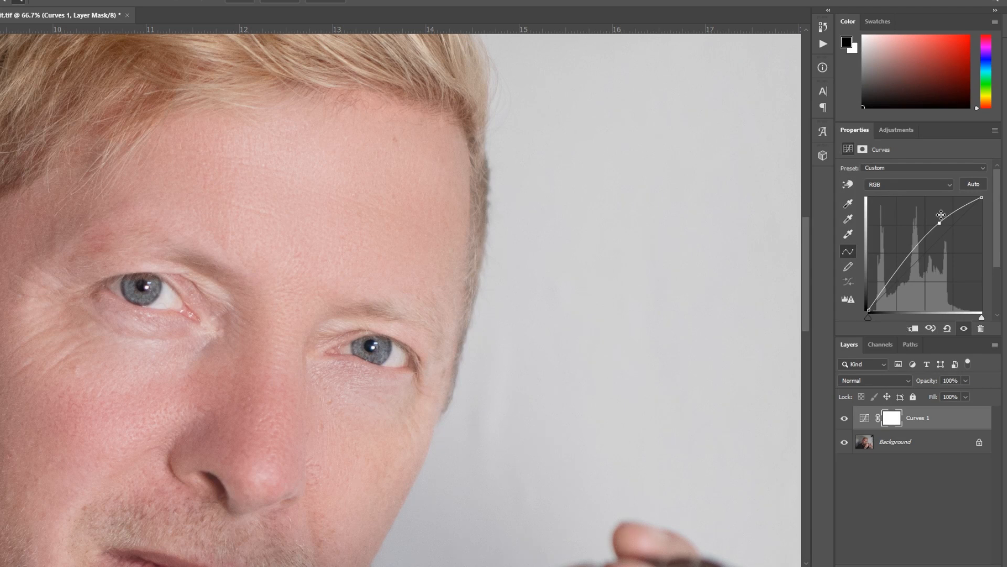
pyautogui.hotkey('ctrl', 'i')
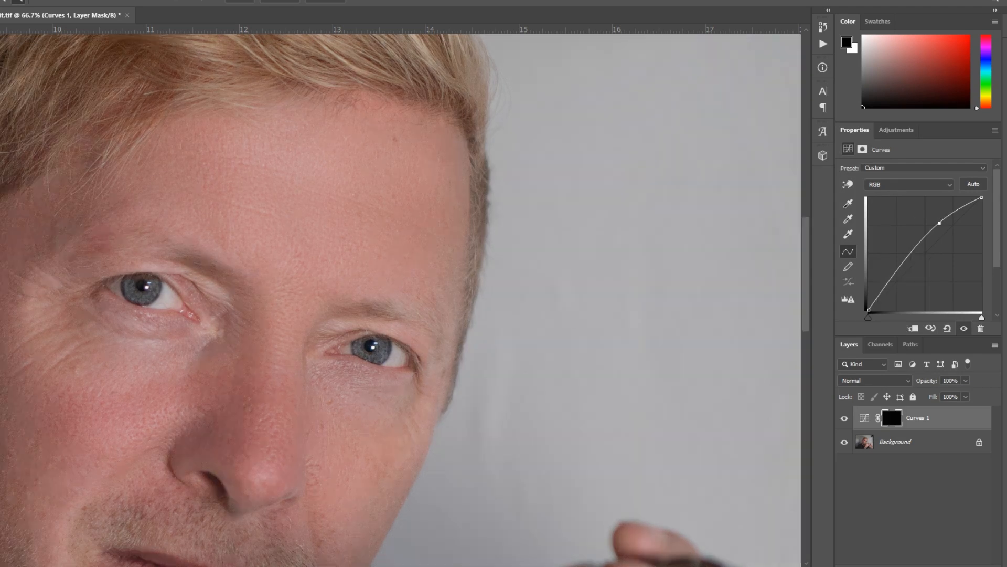
# - Paint white on the Curves 1 mask over the irises of both eyes to brighten them
pyautogui.press('b')
pyautogui.press('x')
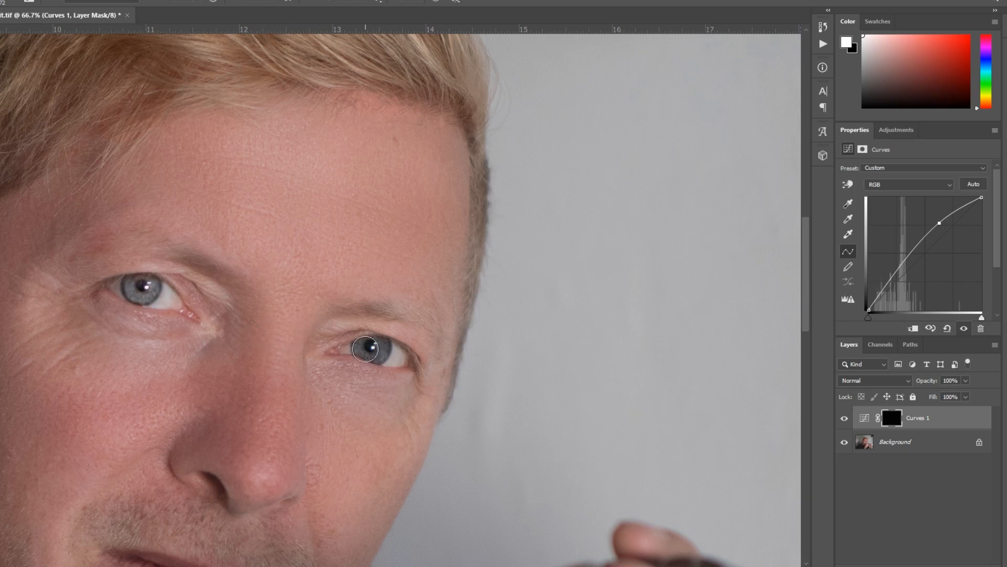
pyautogui.moveTo(366, 348); pyautogui.dragTo(372, 350)
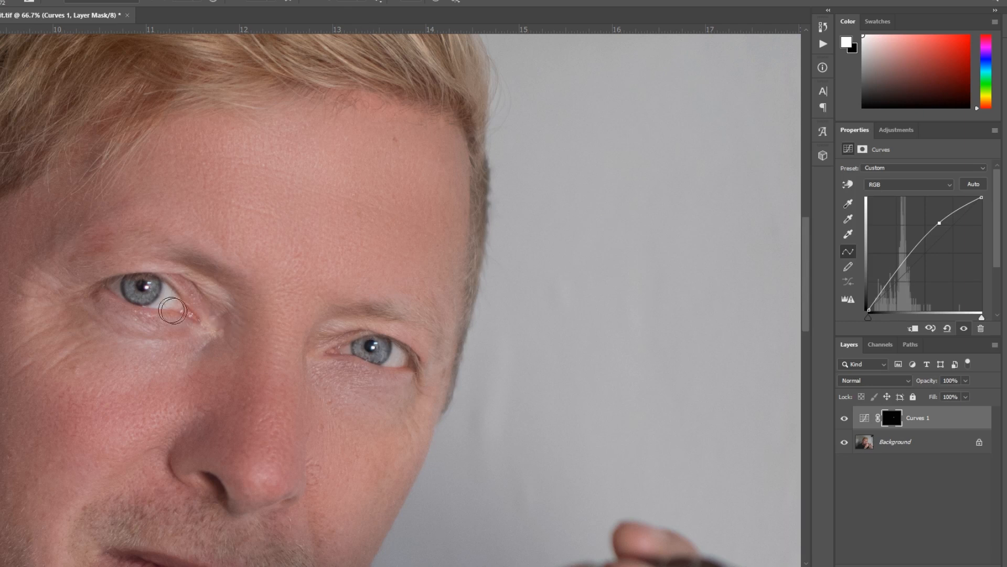
pyautogui.moveTo(146, 294); pyautogui.dragTo(141, 289)
# - Lower the opacity of the Curves 1 adjustment layer to soften the eye brightening
pyautogui.press('z')
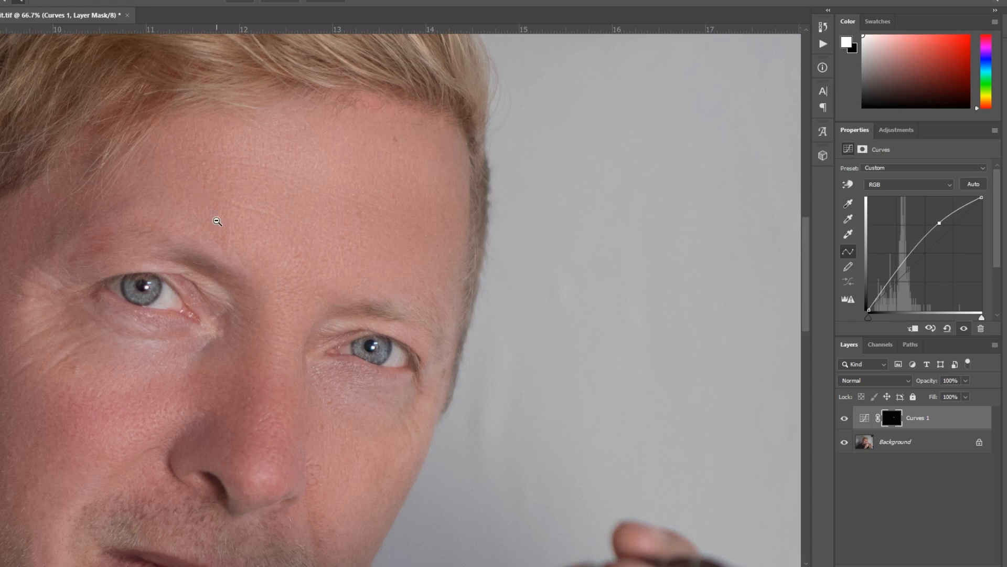
pyautogui.click(216, 222)
pyautogui.click(206, 229)
pyautogui.click(208, 243)
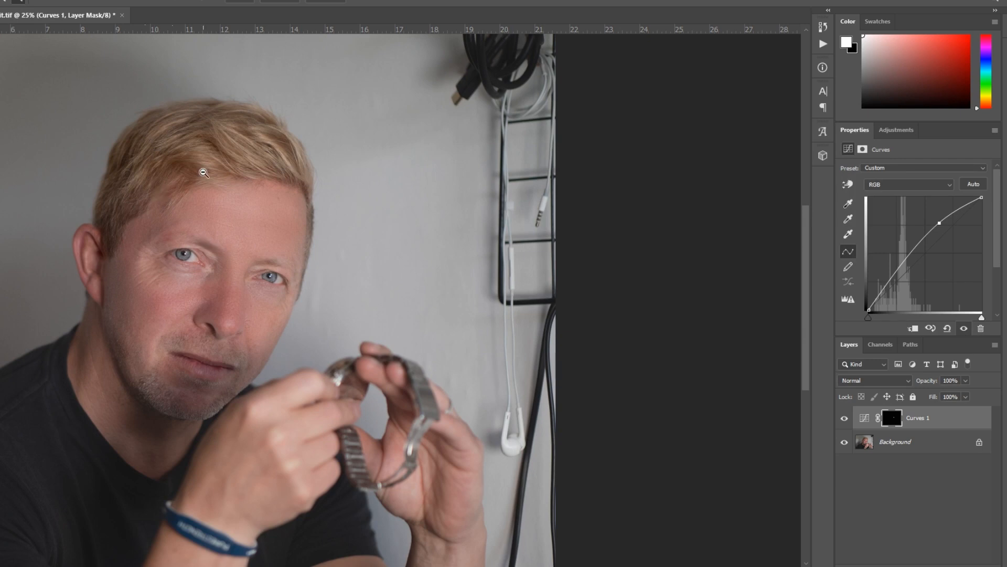
pyautogui.click(205, 173)
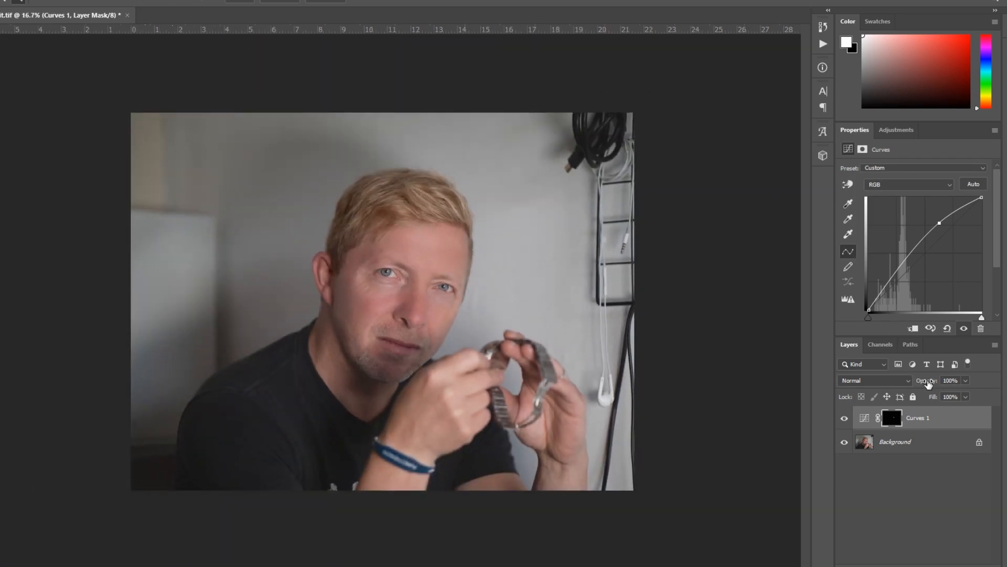
pyautogui.moveTo(928, 384); pyautogui.dragTo(888, 389)
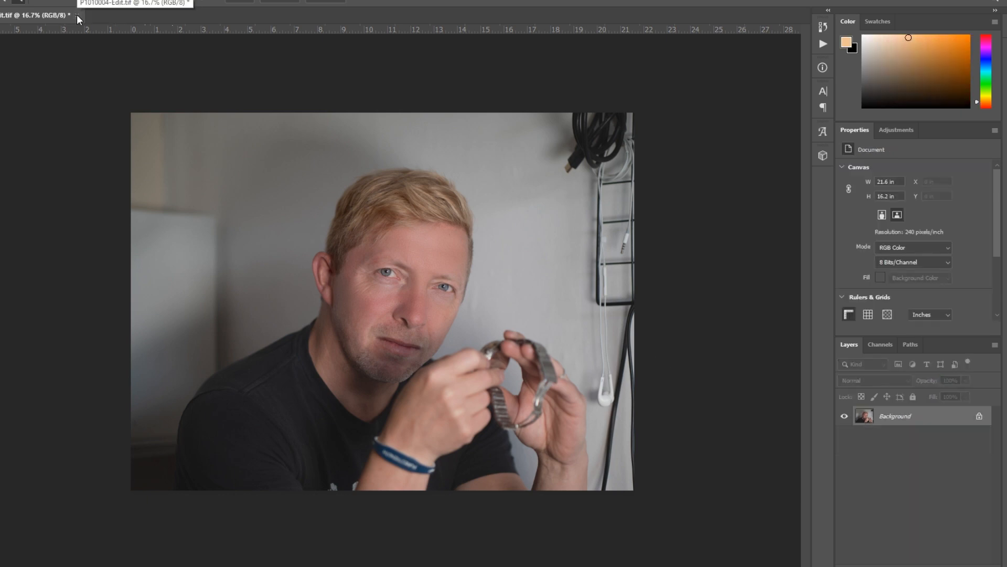
# - Close P1010004-Edit.tif with its changes saved and switch to Lightroom Classic
pyautogui.click(77, 15)
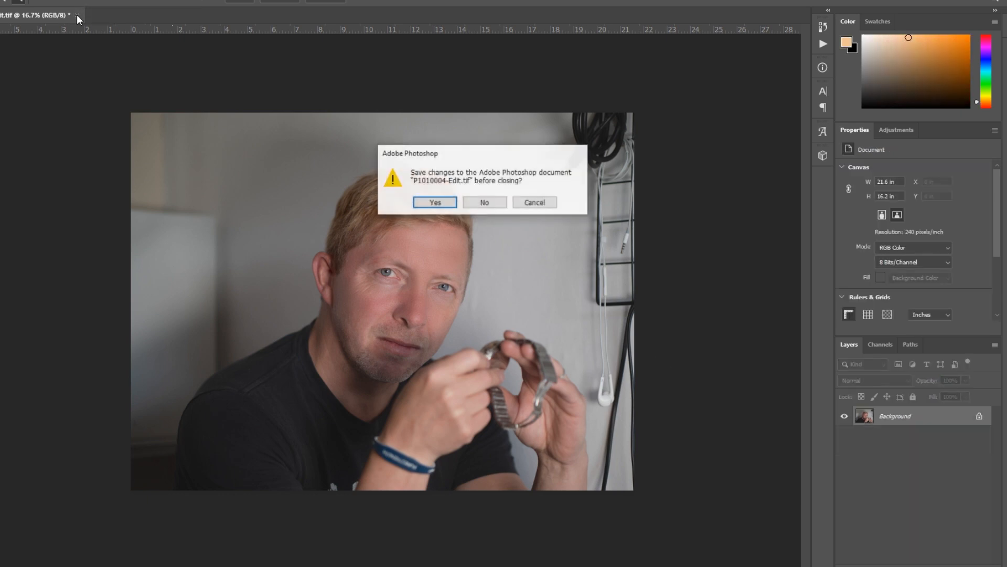
pyautogui.click(442, 205)
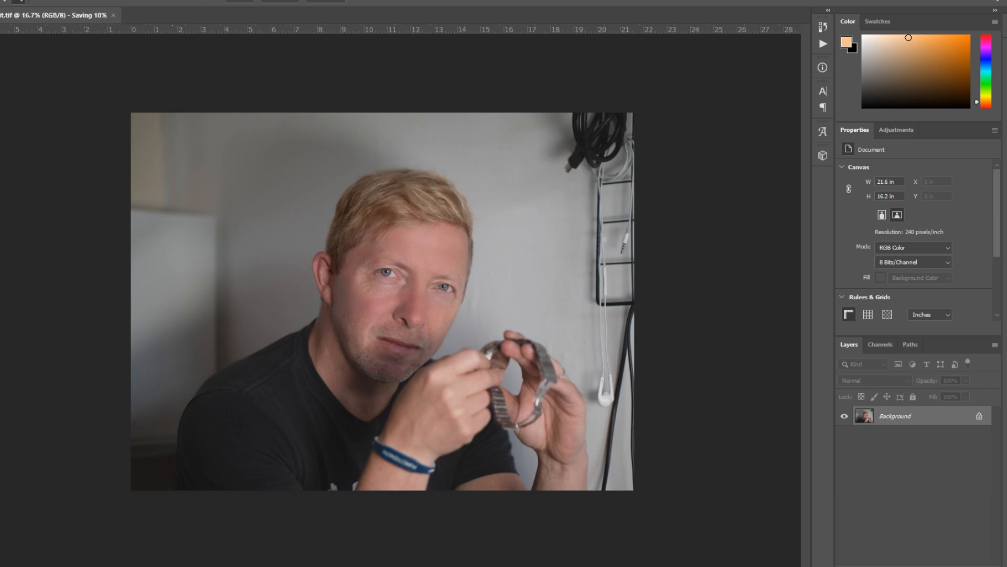
pyautogui.moveTo(229, 566)
pyautogui.click(229, 538)
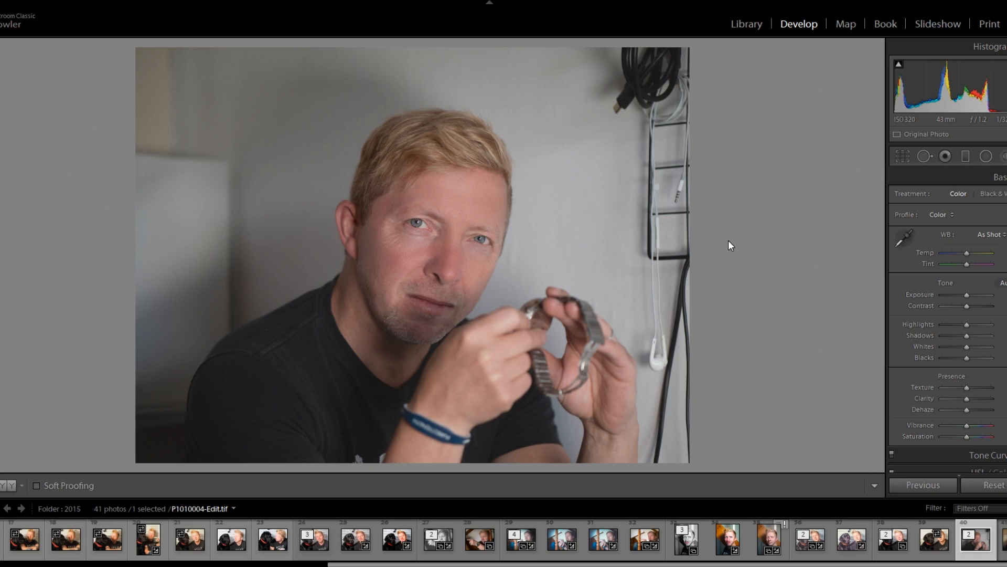
# - Apply the 8-Wedding Fashion - Elizabeth develop preset to P1010004-Edit.tif
pyautogui.click(1, 252)
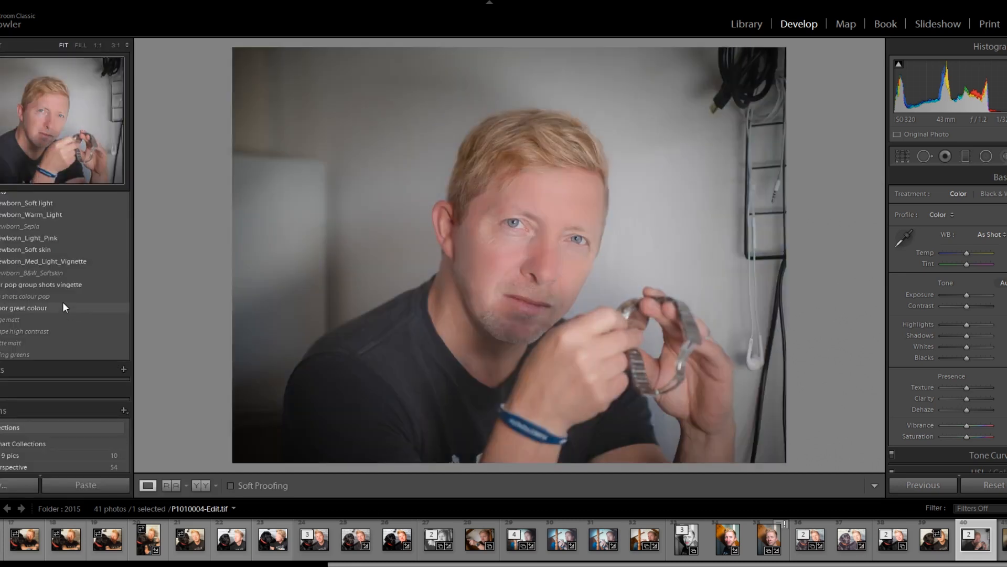
pyautogui.scroll(4, 62, 303)
pyautogui.scroll(10, 64, 307)
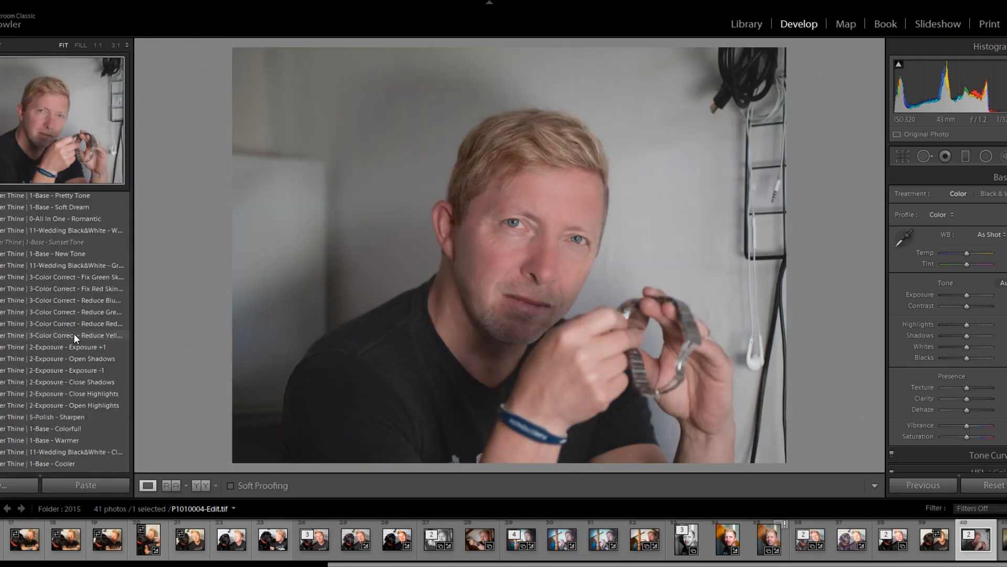
pyautogui.scroll(2, 73, 335)
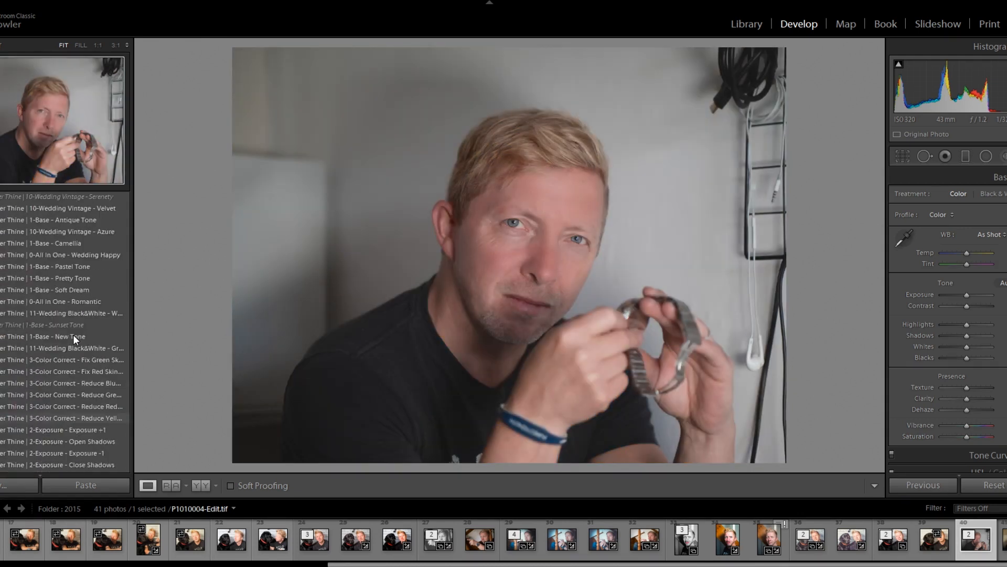
pyautogui.scroll(4, 73, 334)
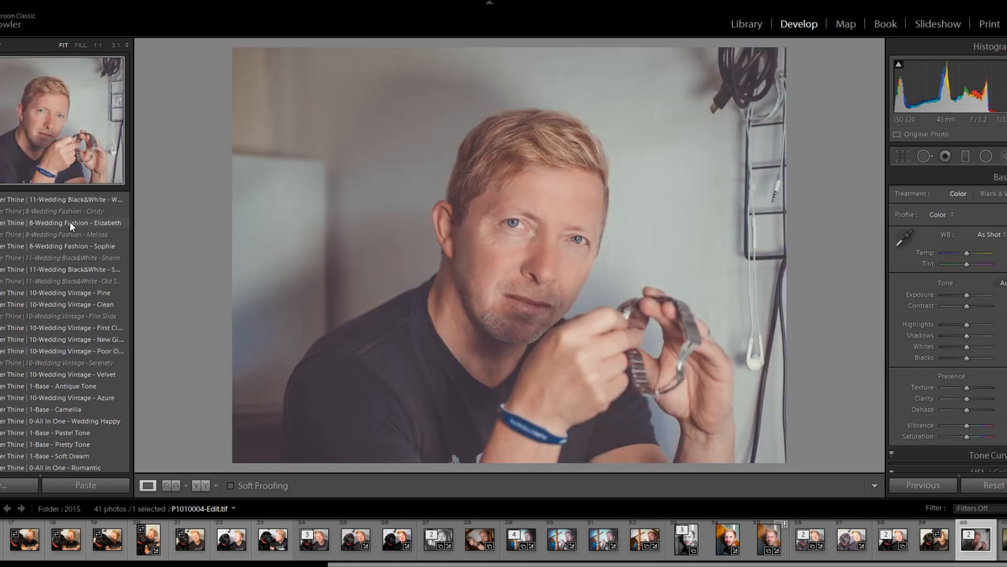
pyautogui.click(70, 221)
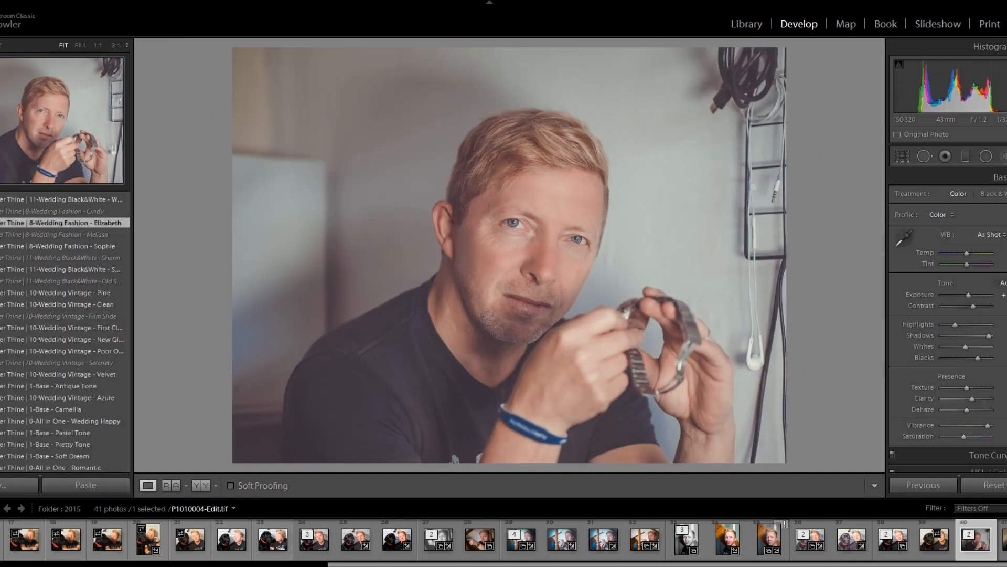
pyautogui.press('F7')
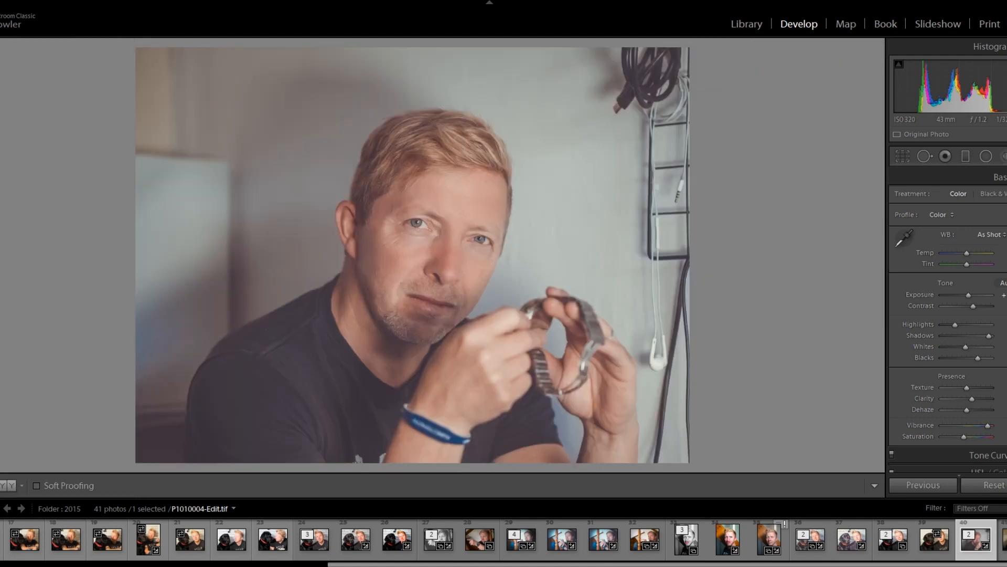
# - Add a dark Highlight Priority post-crop vignette with increased midpoint, roundness and feather, and slightly raised highlights
pyautogui.scroll(-8, 947, 322)
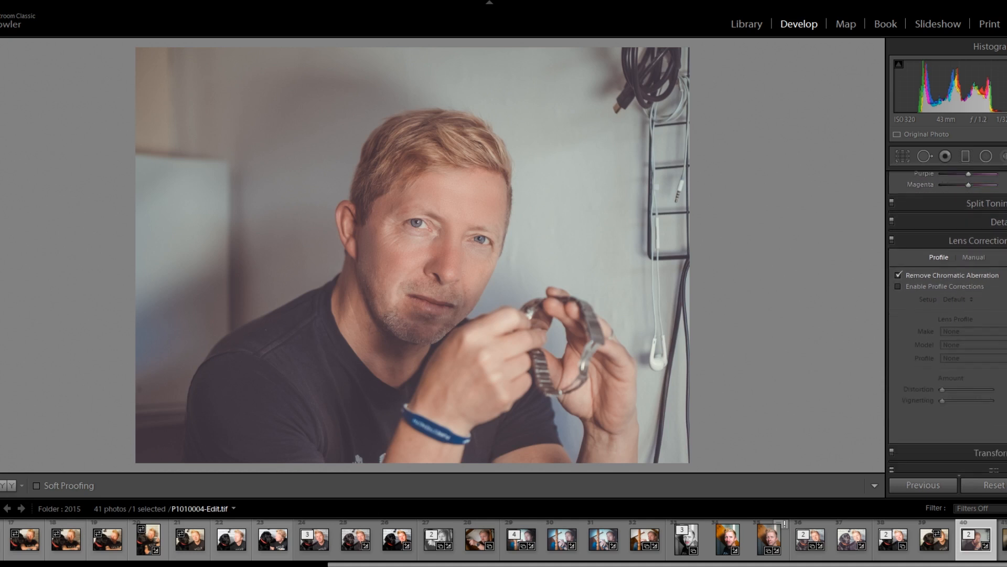
pyautogui.scroll(-4, 966, 382)
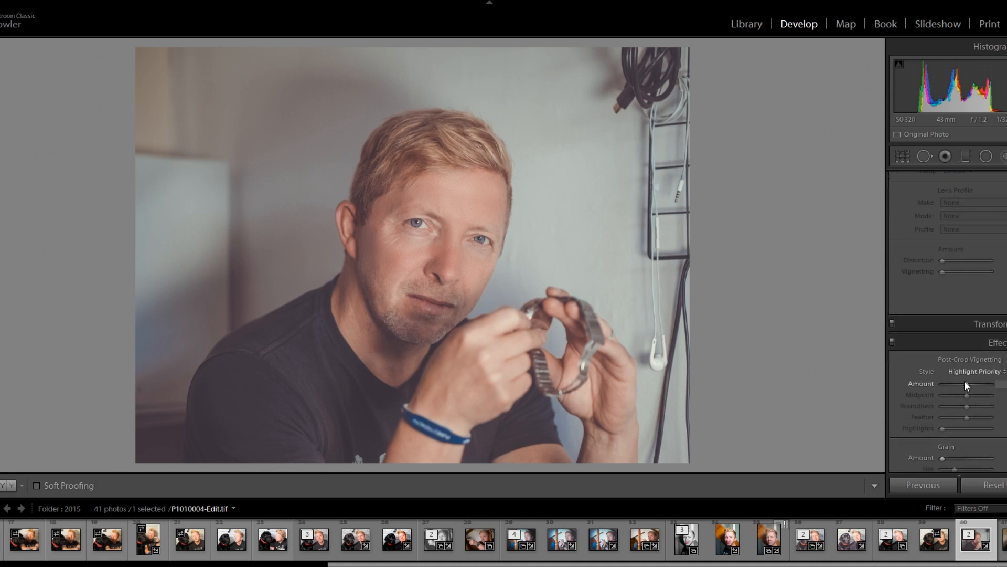
pyautogui.moveTo(967, 384); pyautogui.dragTo(983, 407)
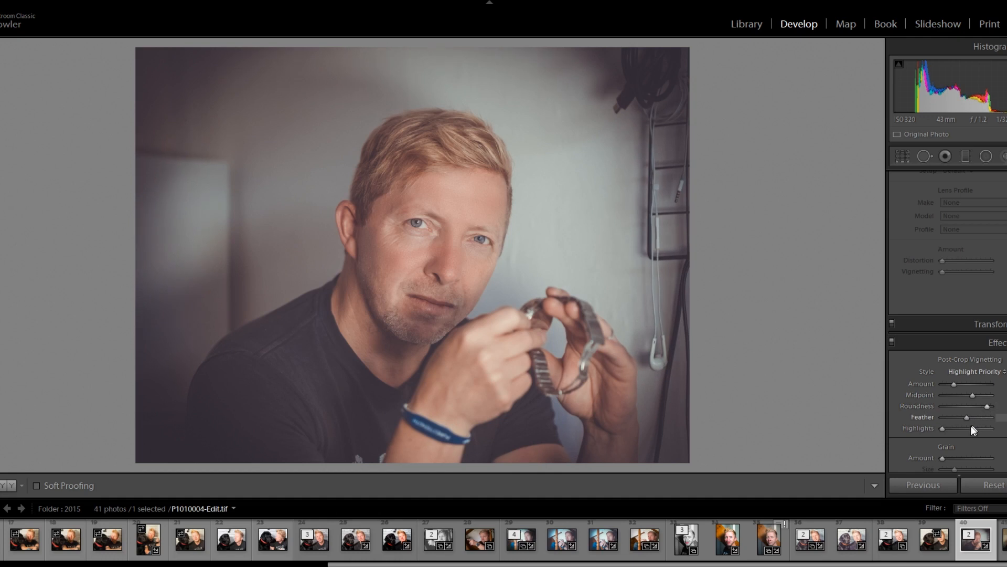
pyautogui.moveTo(967, 416); pyautogui.dragTo(979, 418)
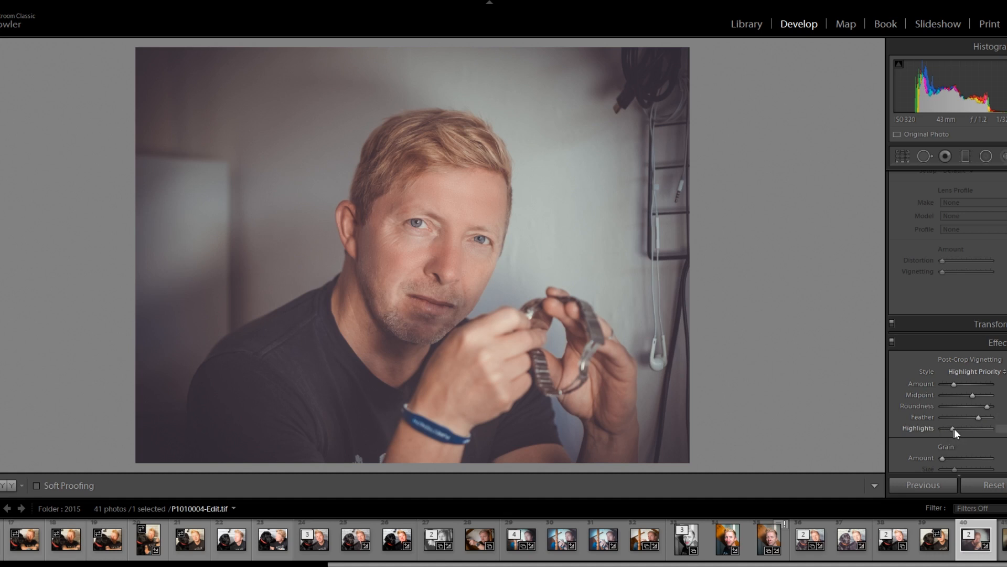
pyautogui.moveTo(953, 428)
pyautogui.mouseDown()
pyautogui.moveTo(985, 428)
pyautogui.moveTo(947, 431)
pyautogui.mouseUp()
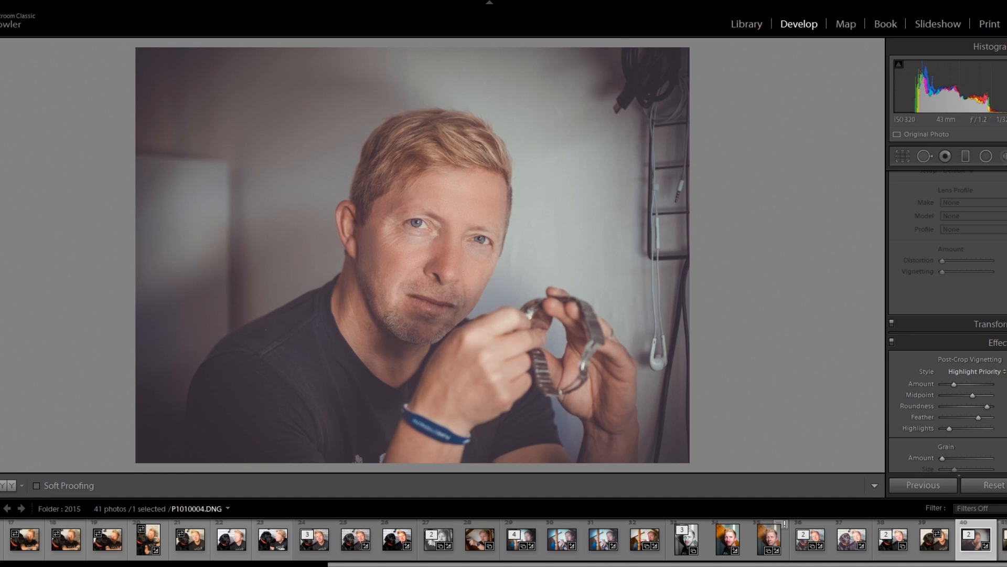
# - Compare the original P1010004.DNG with the retouched portrait in full-screen view
pyautogui.click(1004, 555)
pyautogui.press('f')
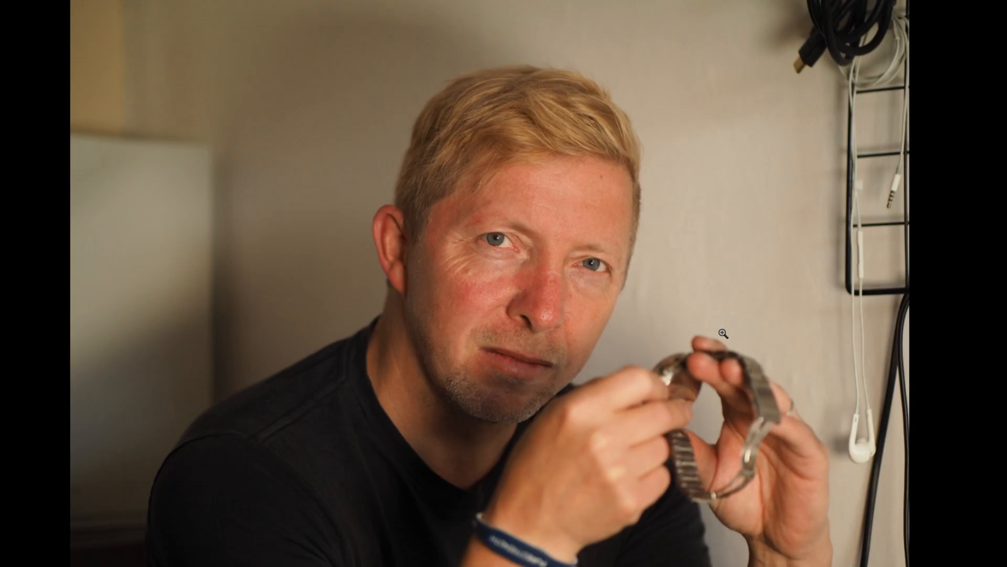
pyautogui.press('Right')
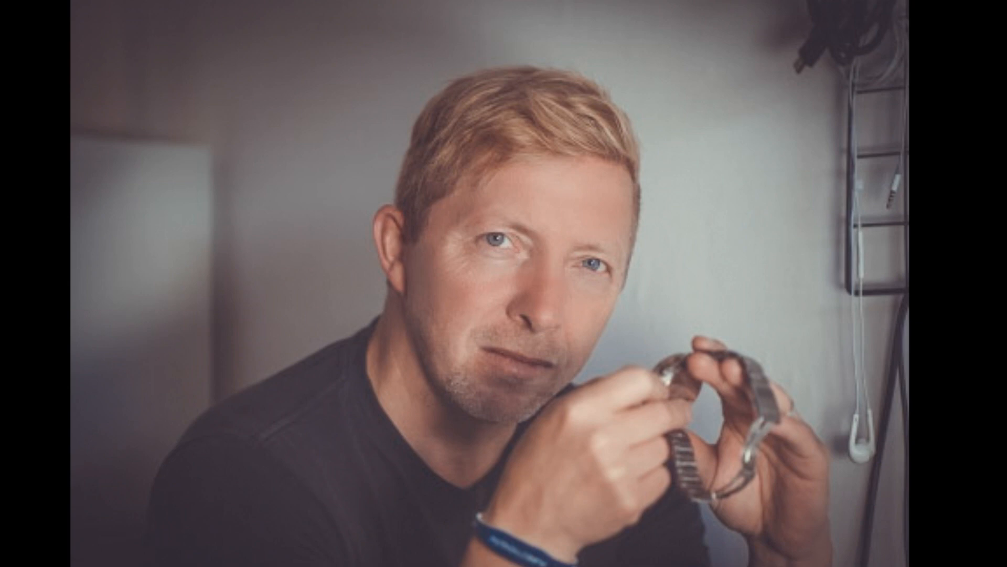
pyautogui.press('Left')
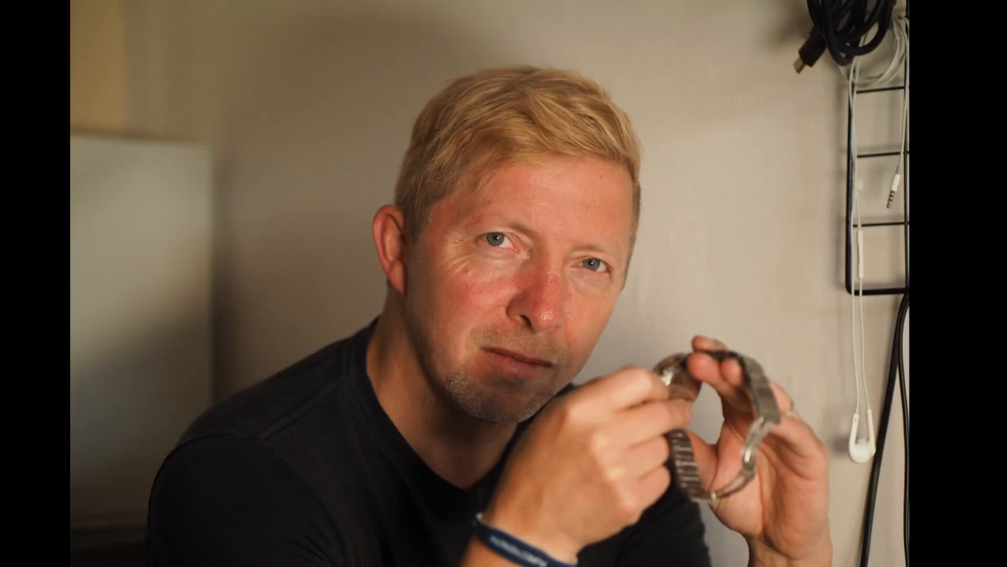